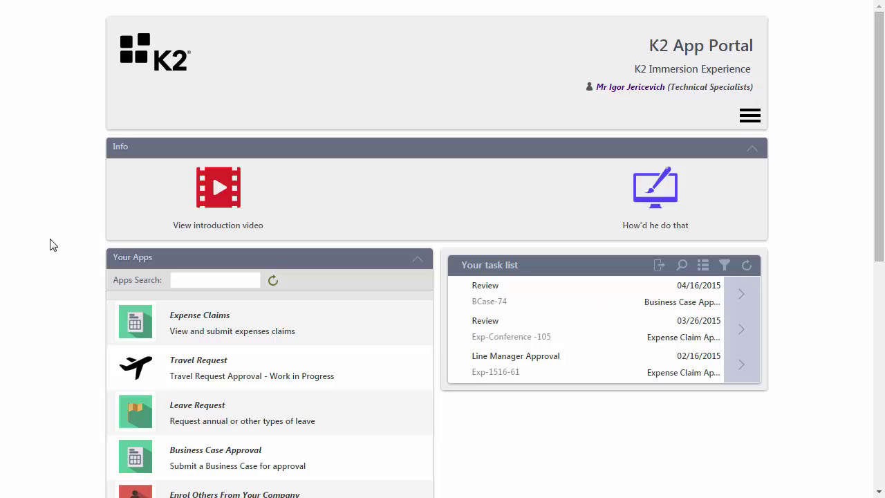
- Search the apps for 'emp', open Onboard Employee, and scroll through the blank form
click(240, 281)
text(emp)
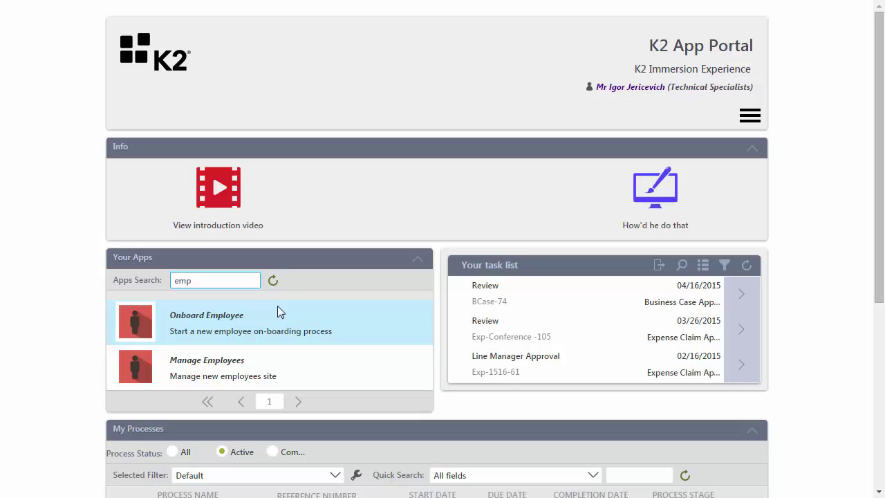
click(265, 325)
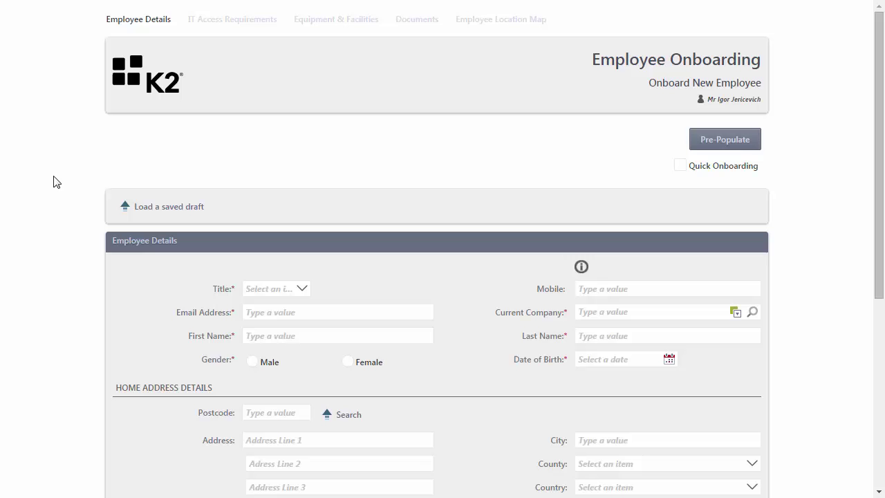
scroll(135, 275, down, 2)
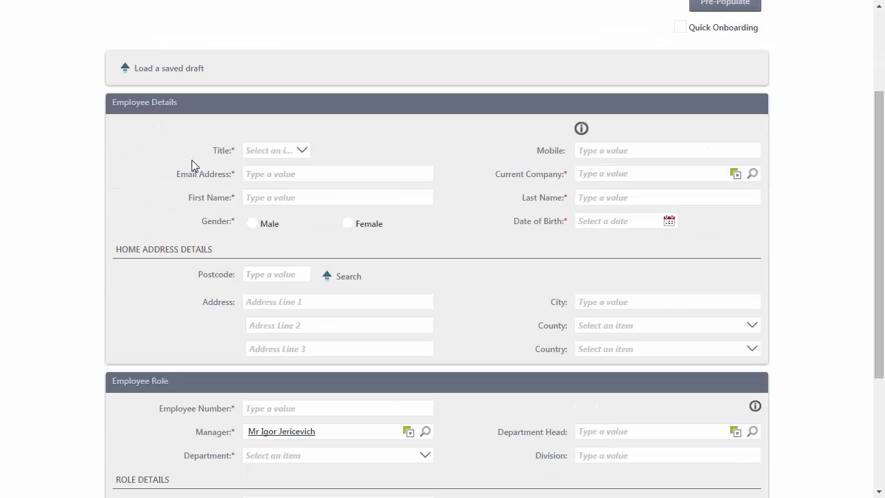
scroll(157, 356, down, 2)
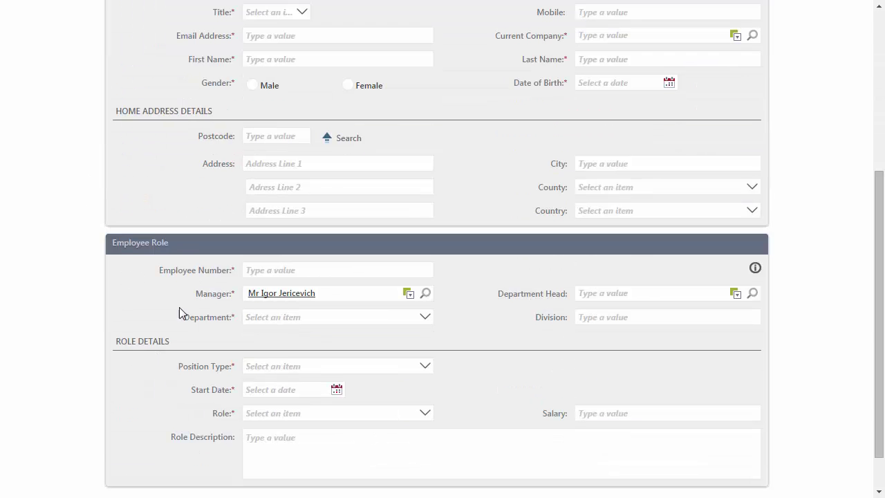
scroll(148, 336, down, 1)
scroll(249, 323, up, 5)
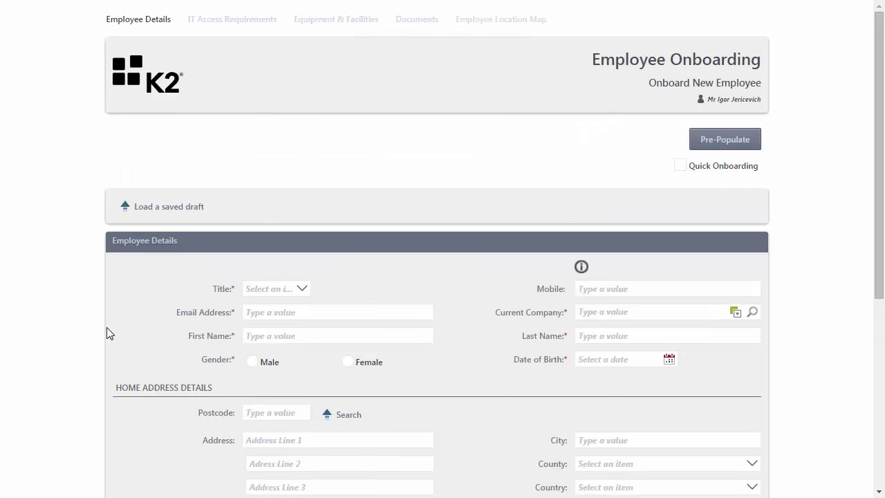
scroll(107, 334, down, 1)
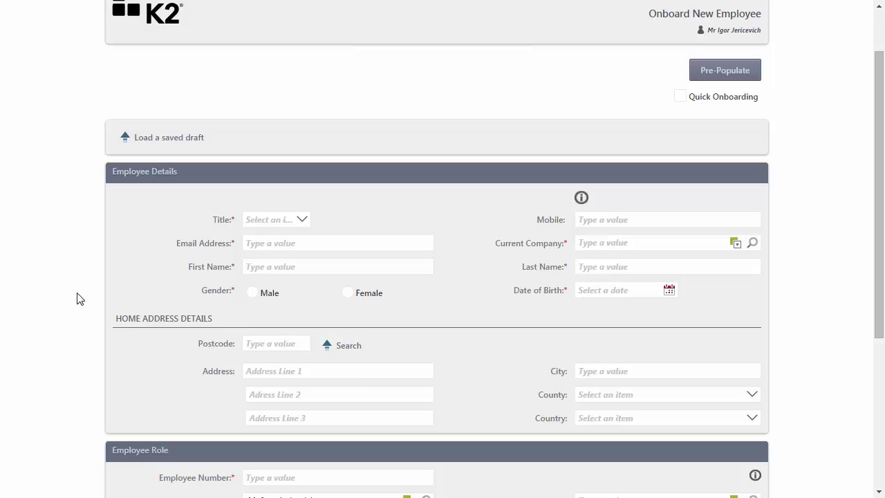
scroll(78, 298, up, 2)
- Load the saved draft employee from Draft Employees and review the populated personal, address and role fields
click(176, 208)
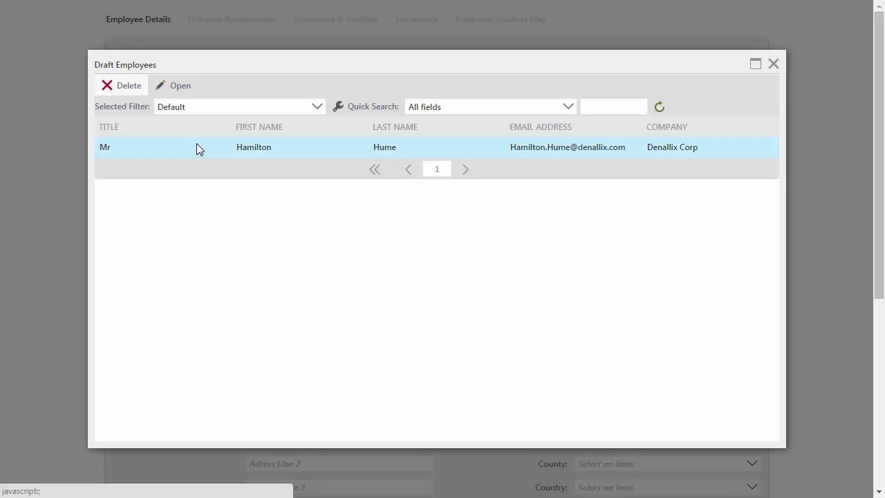
click(197, 146)
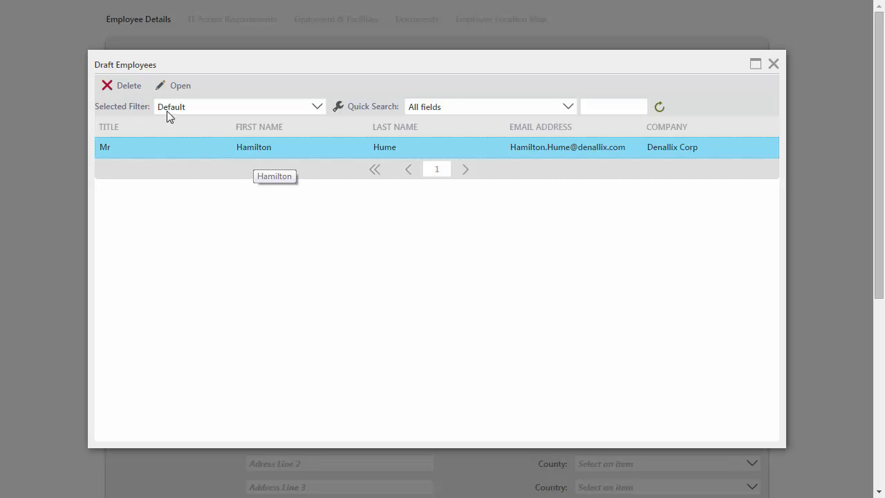
click(180, 86)
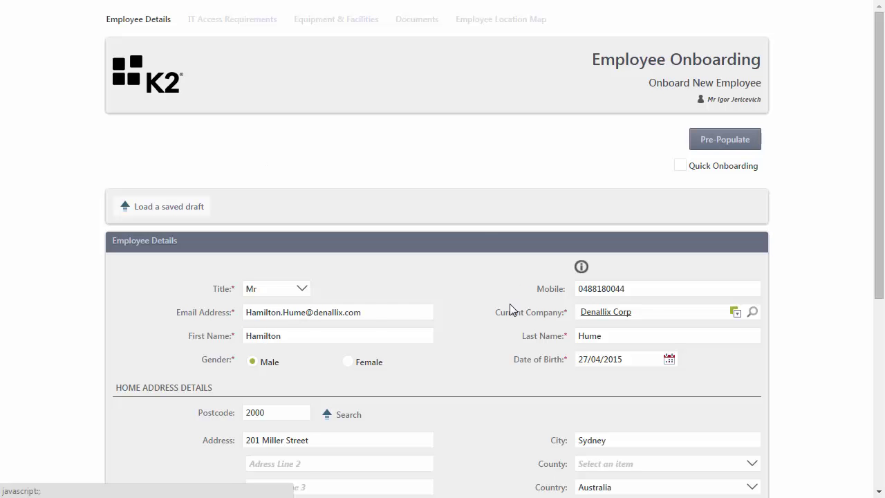
scroll(510, 304, down, 1)
scroll(470, 400, down, 1)
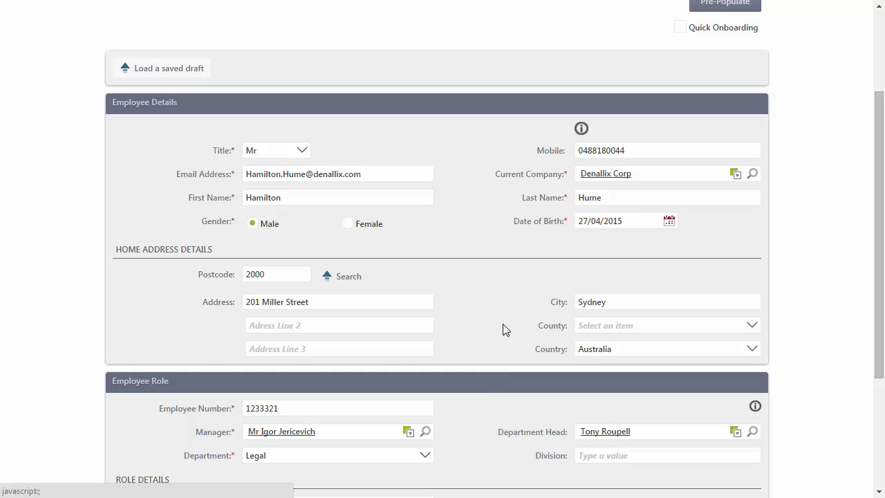
scroll(502, 409, down, 3)
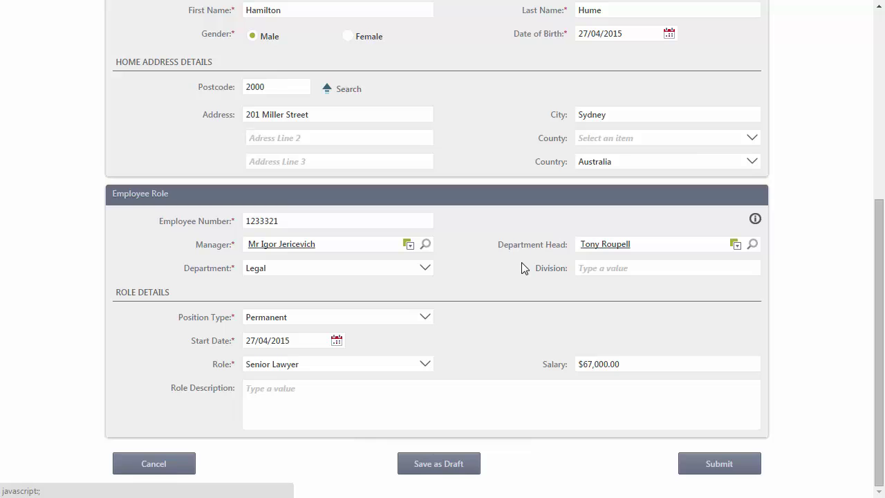
scroll(524, 268, up, 4)
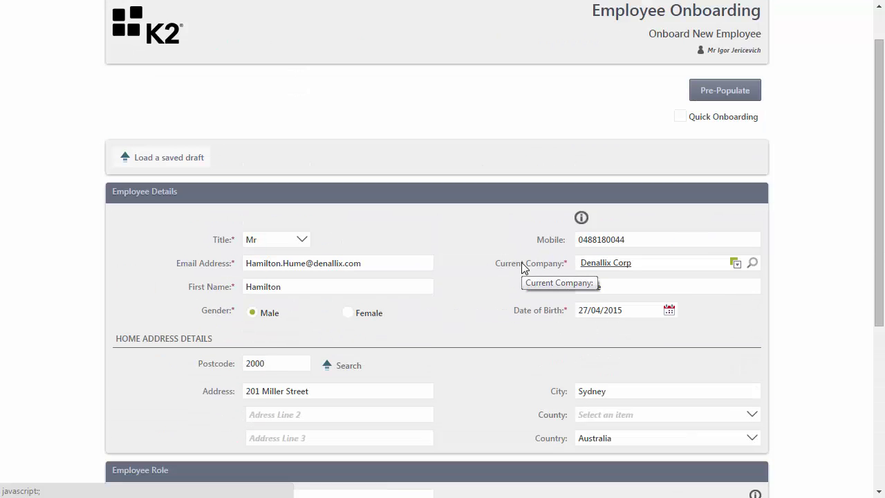
scroll(504, 312, down, 3)
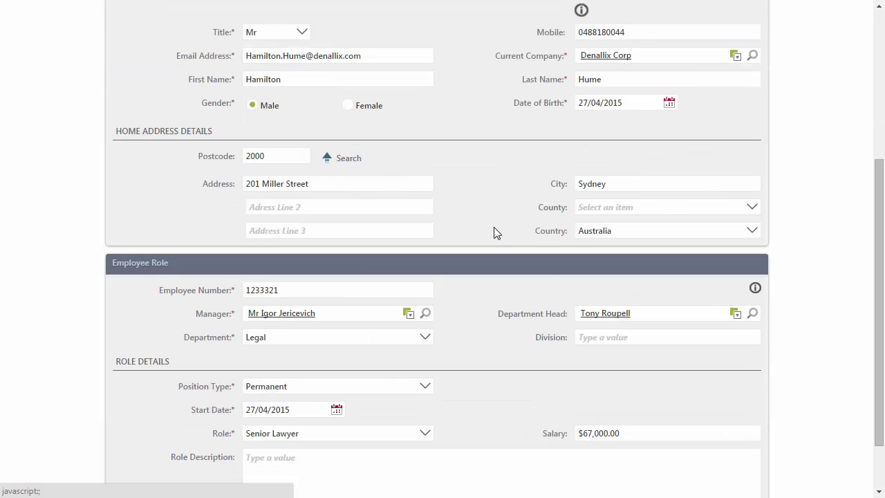
scroll(496, 239, up, 1)
scroll(500, 244, down, 2)
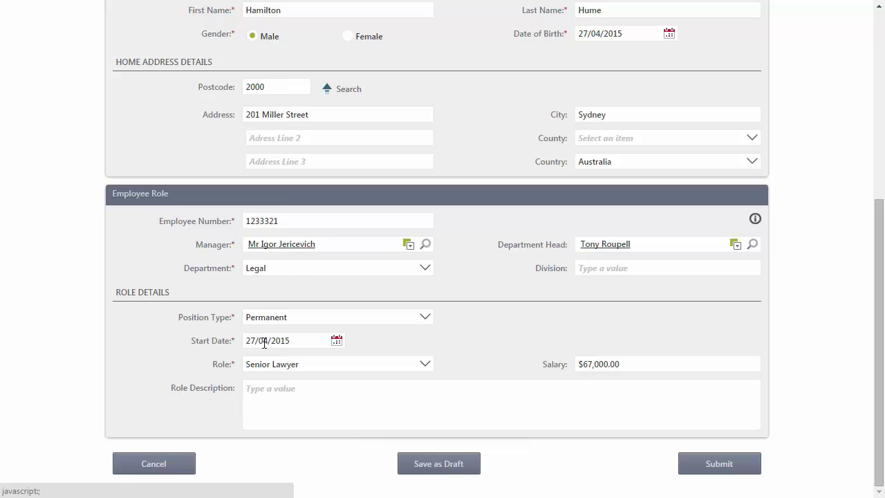
- Set the Department to IT and the Role to K2 Developer
click(311, 275)
click(263, 164)
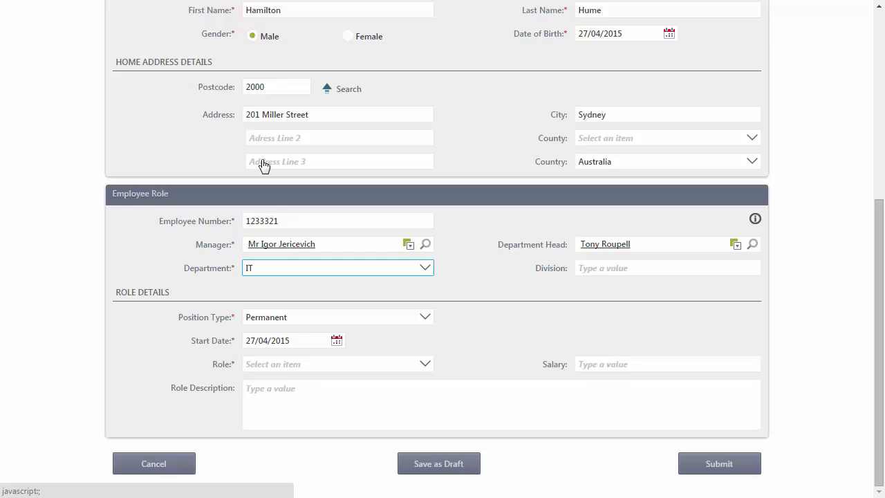
click(294, 367)
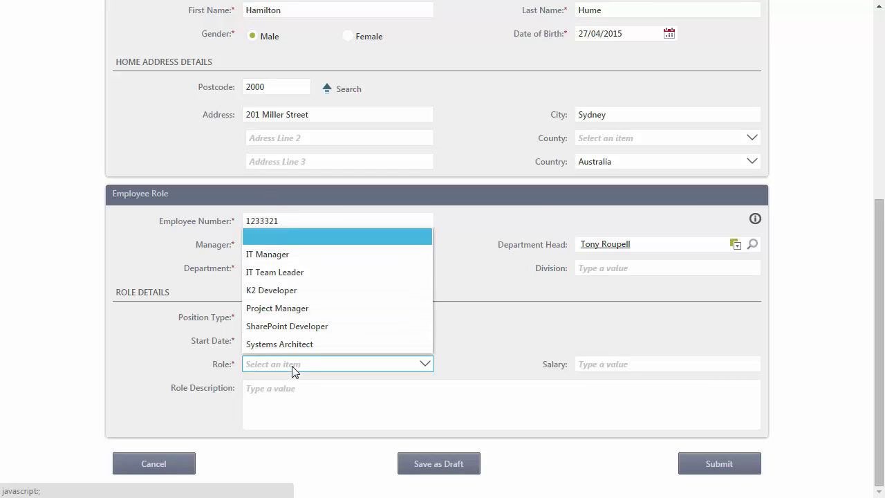
click(289, 291)
- Change the Department to Sales and the Role to Sales Manager
click(305, 269)
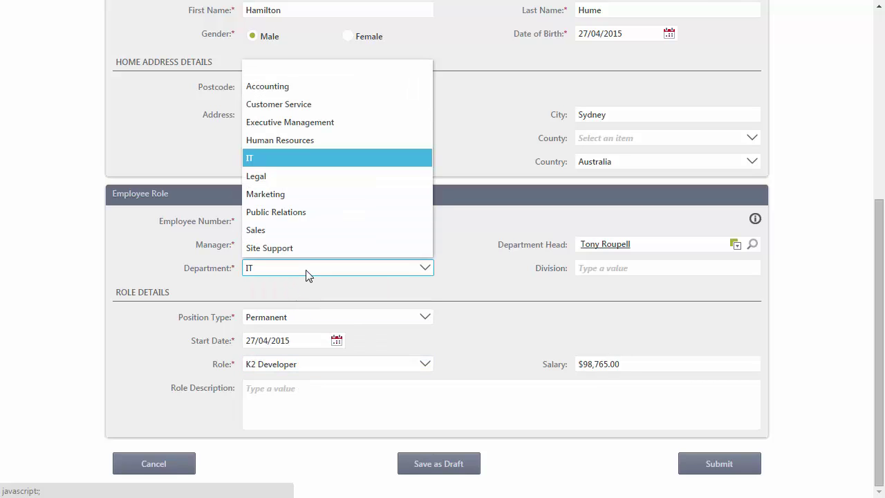
click(278, 231)
click(300, 368)
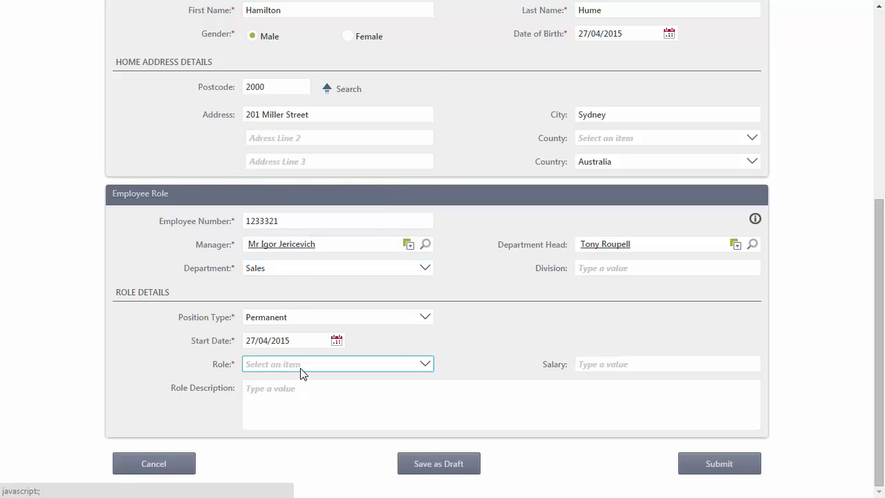
click(289, 330)
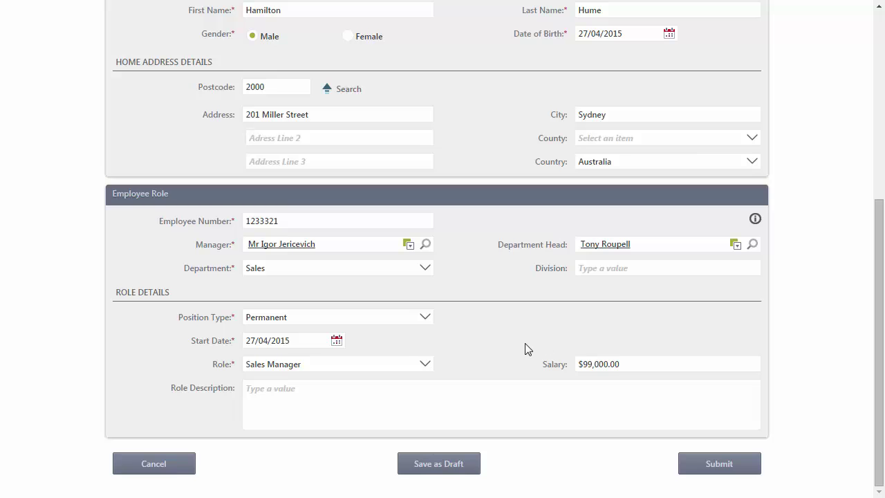
scroll(525, 343, up, 5)
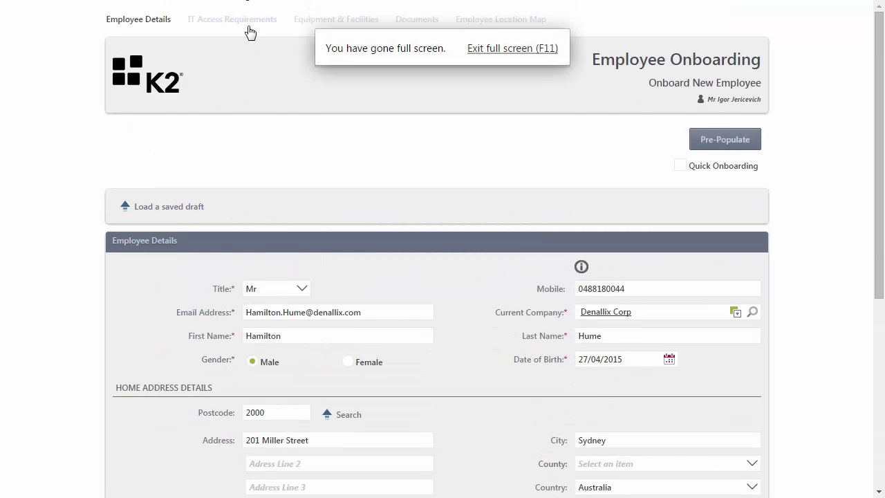
- Grant SAP, CRM and Financials access on the IT Access Requirements page, then go to Equipment & Facilities
click(249, 30)
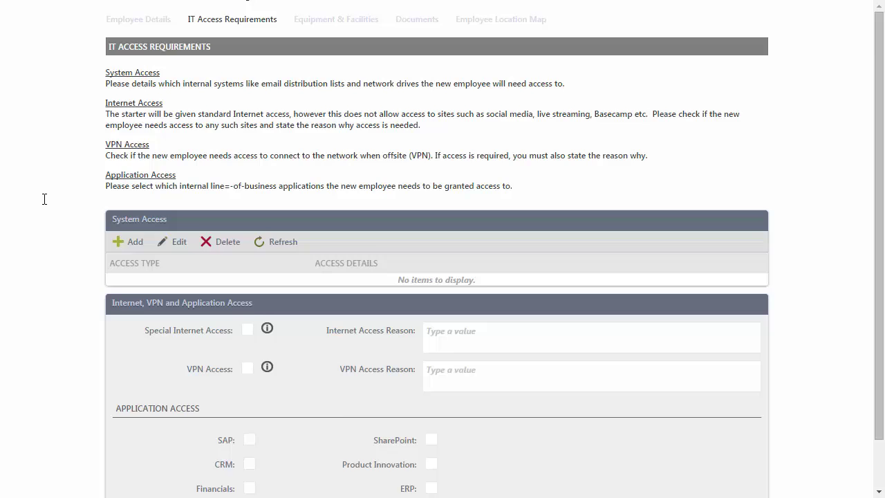
scroll(45, 200, down, 1)
click(249, 386)
click(248, 410)
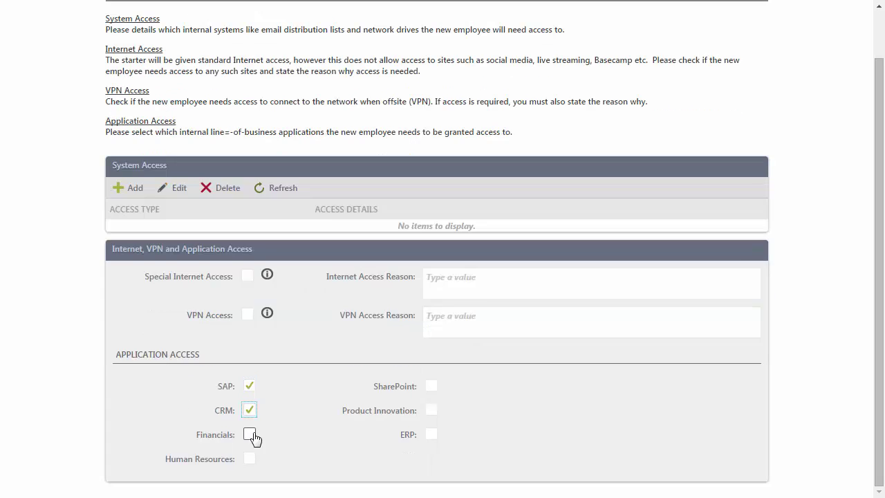
click(250, 434)
scroll(237, 336, up, 1)
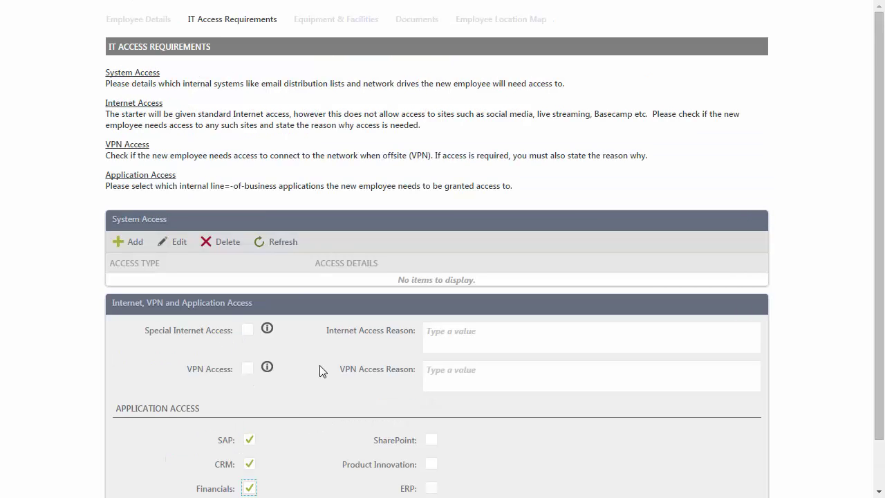
click(353, 31)
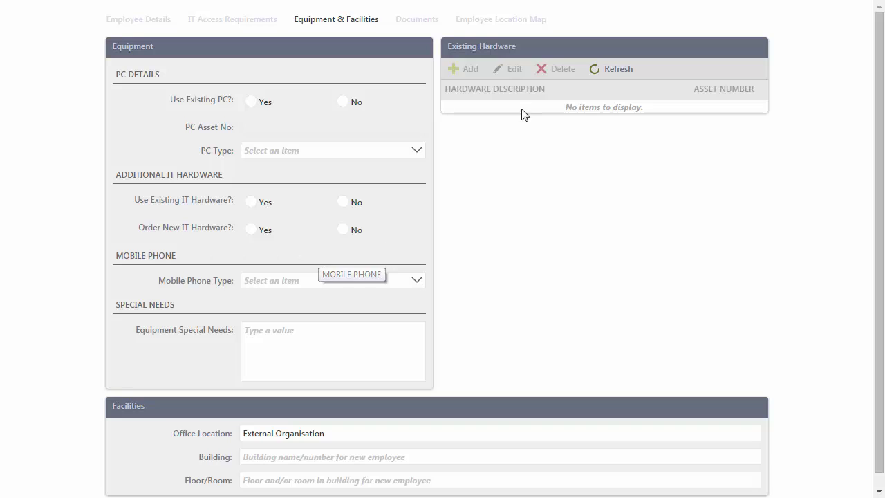
- Set Use Existing PC and Use Existing IT Hardware to No, and Order New IT Hardware to Yes
click(251, 102)
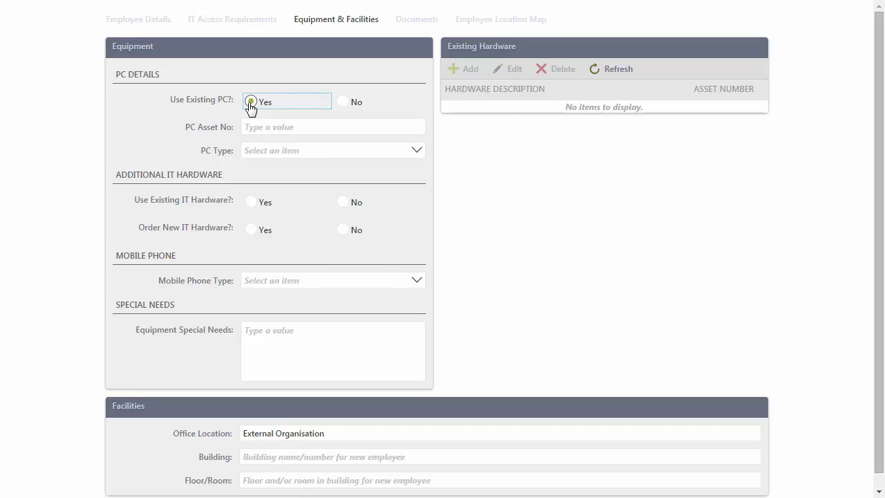
click(252, 203)
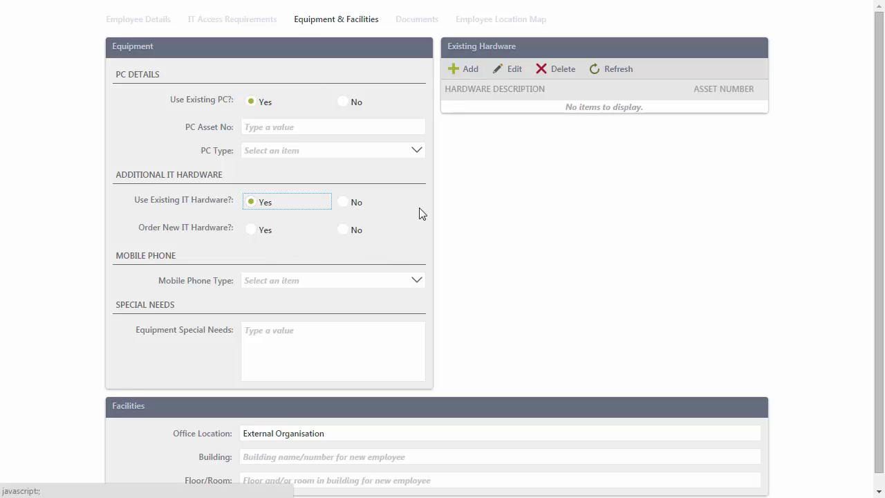
click(349, 202)
click(350, 101)
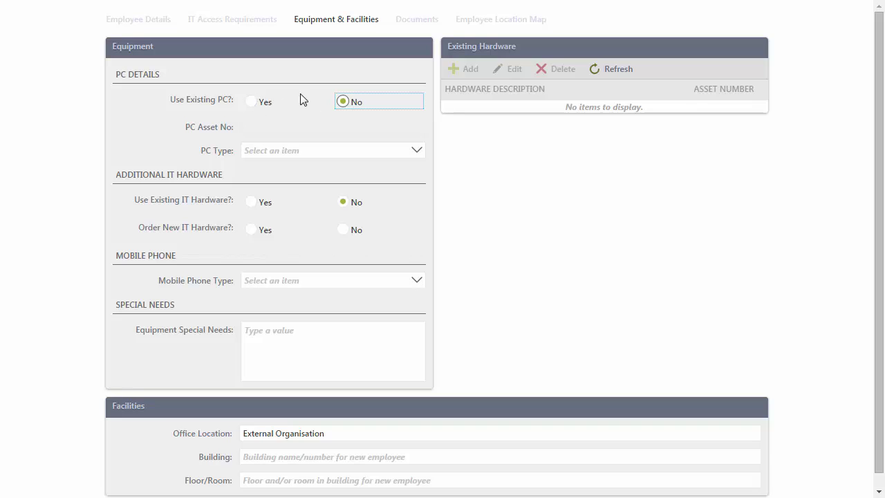
click(260, 104)
click(358, 108)
click(253, 232)
scroll(312, 233, down, 1)
click(347, 163)
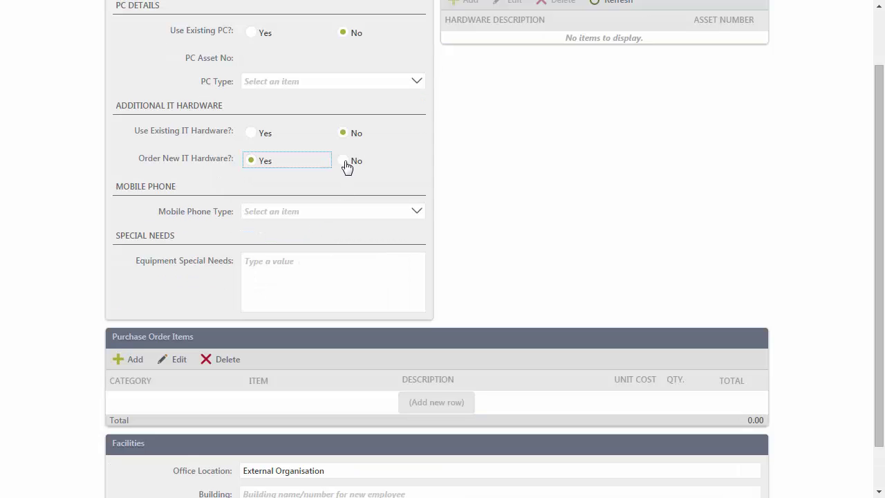
click(253, 216)
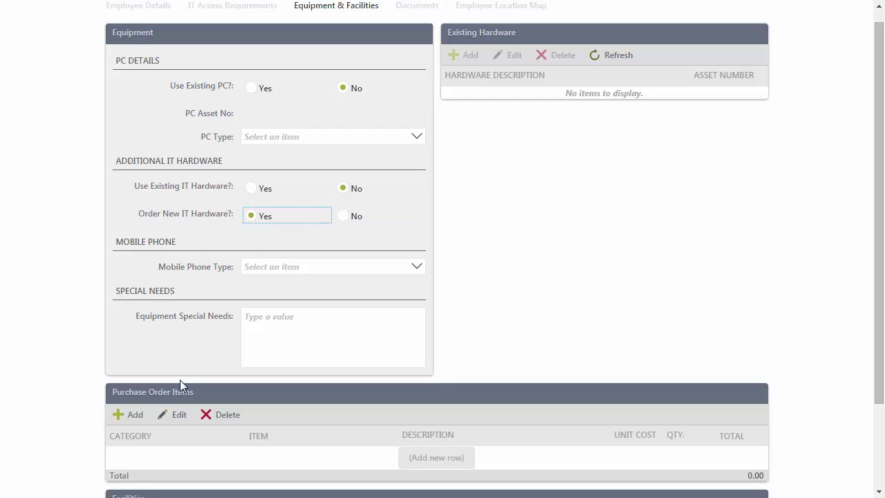
- Add a purchase item row for IT Hardware > Lenovo W530, quantity 1
scroll(306, 379, down, 2)
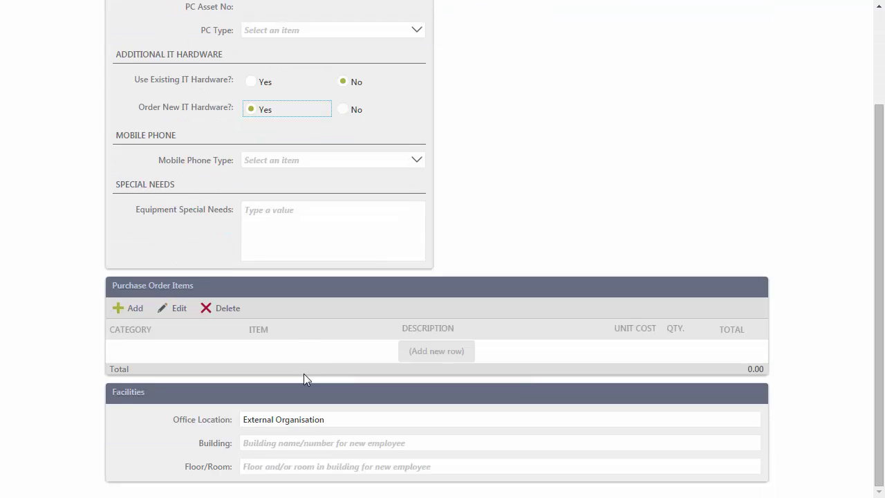
click(438, 358)
click(212, 354)
click(154, 330)
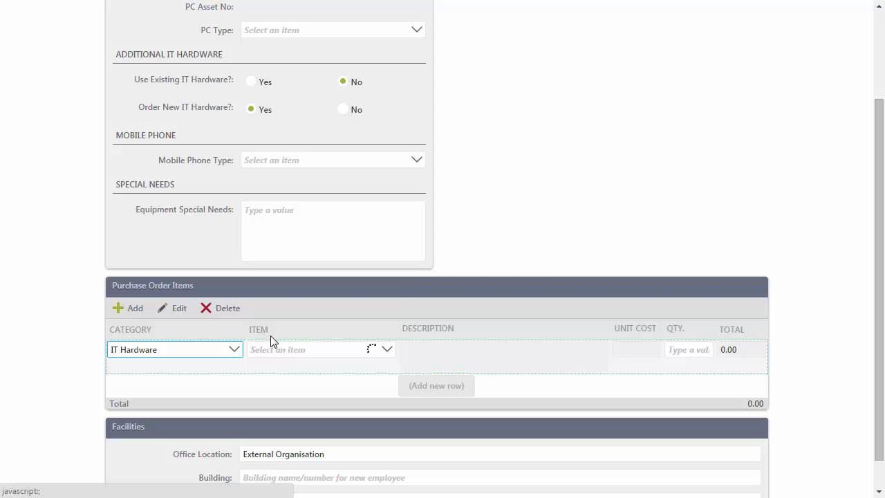
click(297, 349)
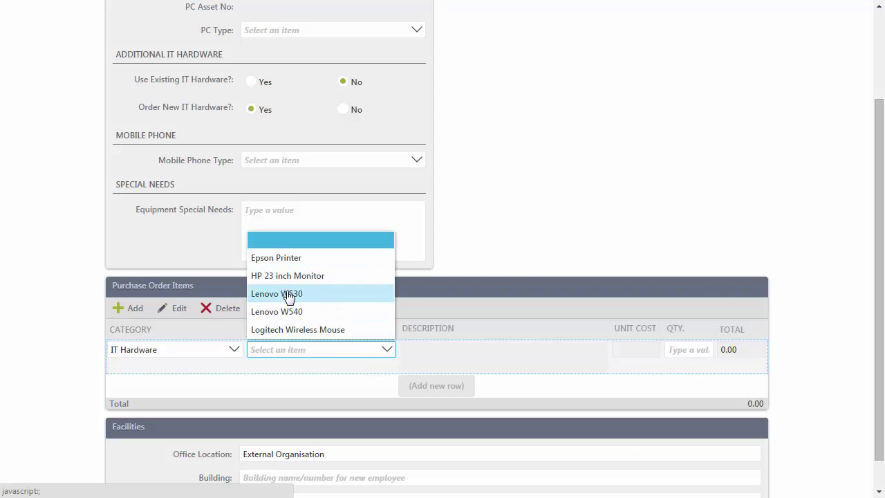
click(288, 295)
click(705, 348)
text(1)
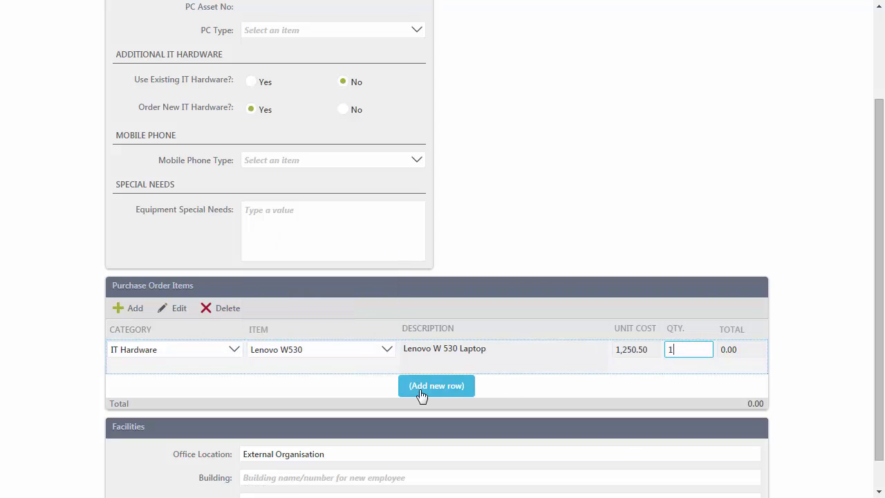
- Add a second purchase item row for IT Hardware > Epson Printer, quantity 1
click(421, 390)
click(213, 371)
click(142, 353)
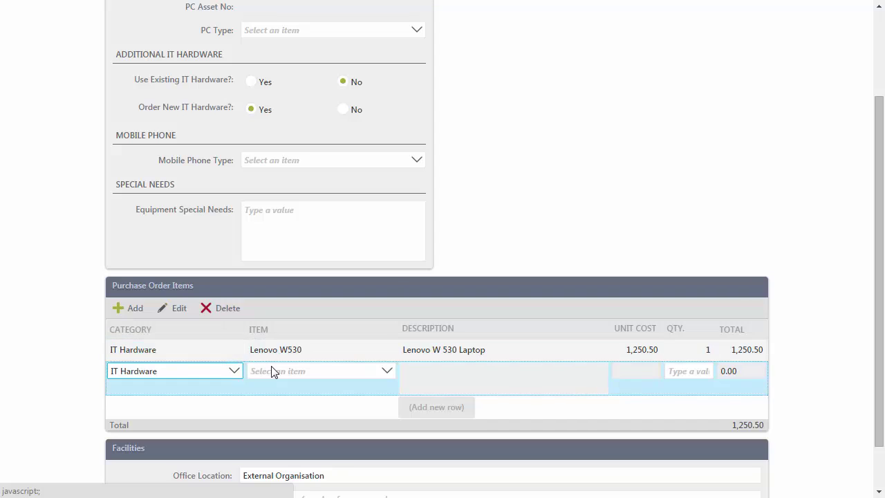
click(272, 370)
click(287, 279)
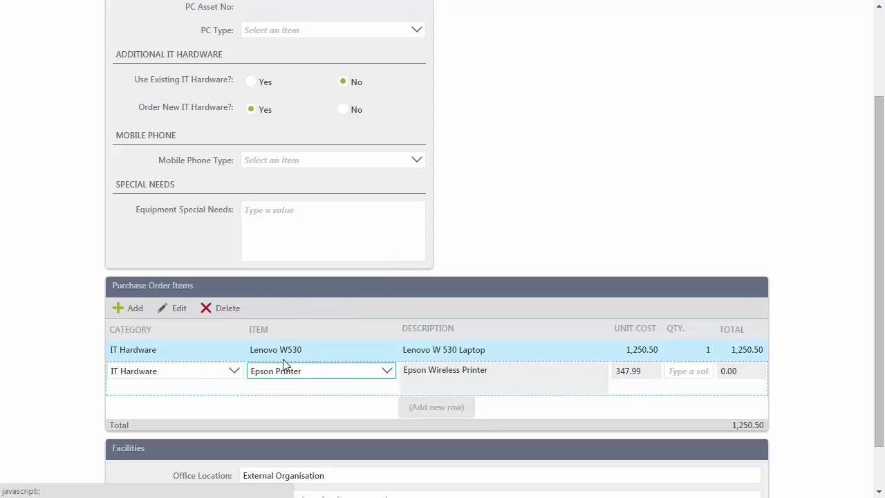
click(682, 376)
text(1)
click(674, 350)
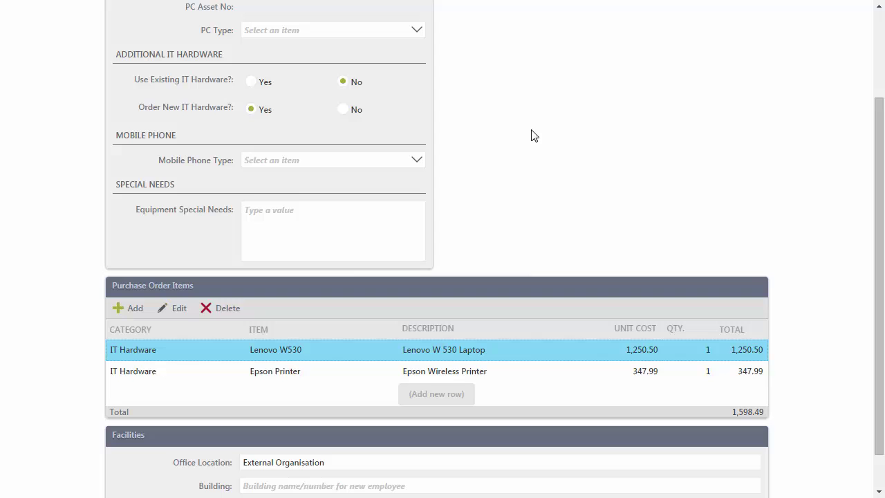
- Return to the Employee Details page and scroll down the form
scroll(529, 134, down, 1)
scroll(529, 134, up, 3)
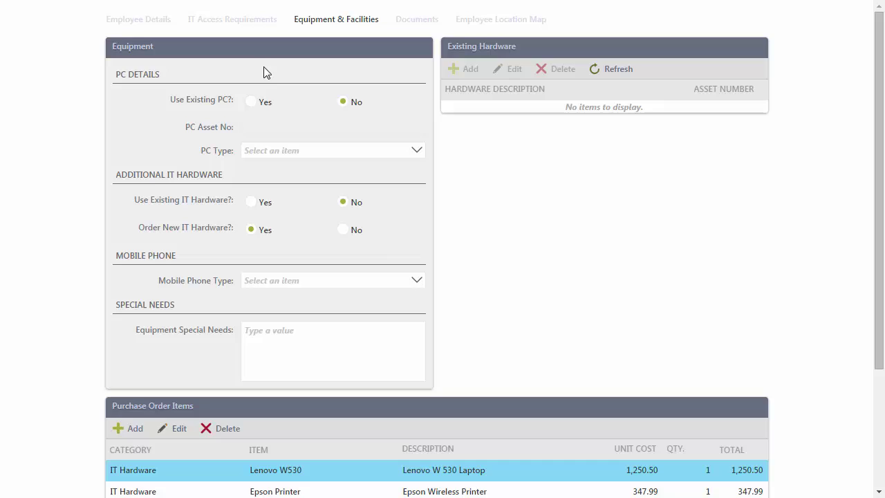
click(230, 22)
click(154, 26)
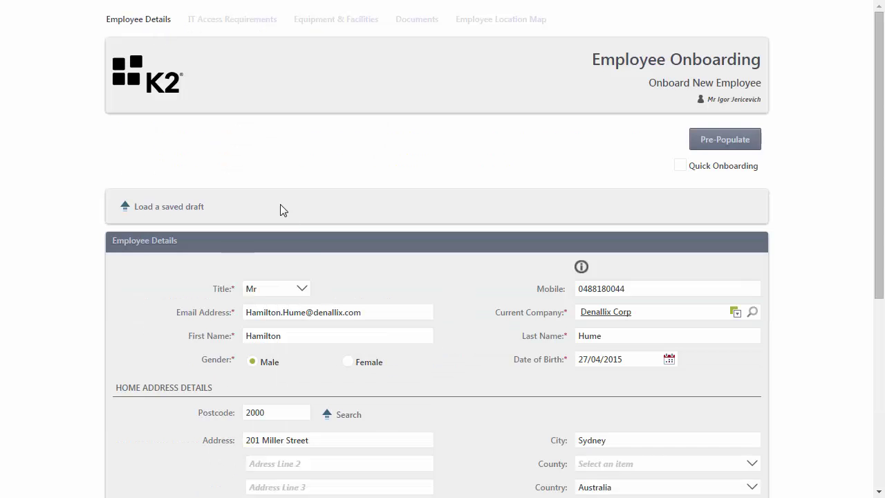
scroll(323, 260, down, 2)
scroll(312, 335, down, 2)
scroll(312, 335, down, 1)
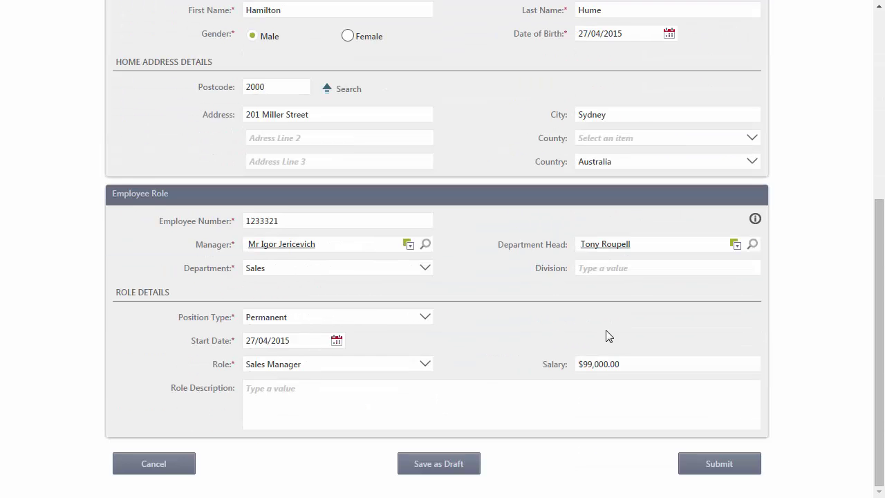
- Submit the onboarding request, confirm the New Employee Submitted dialog, and scroll to My Processes
click(721, 464)
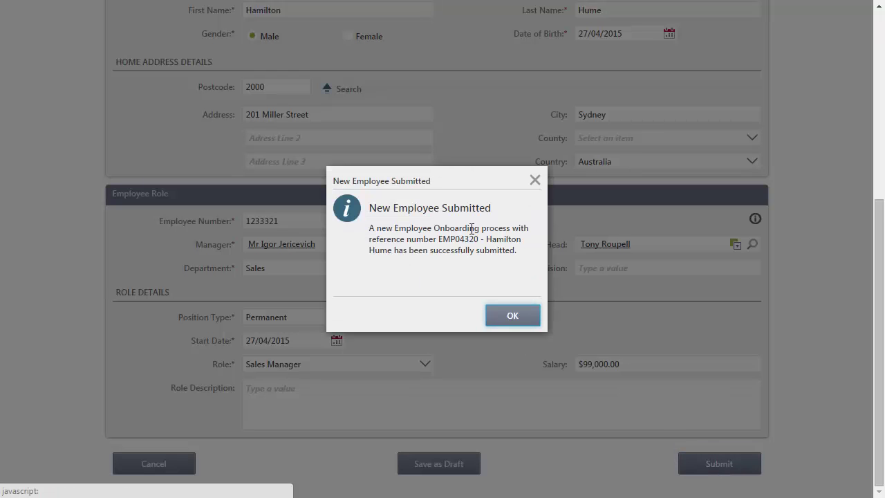
click(512, 316)
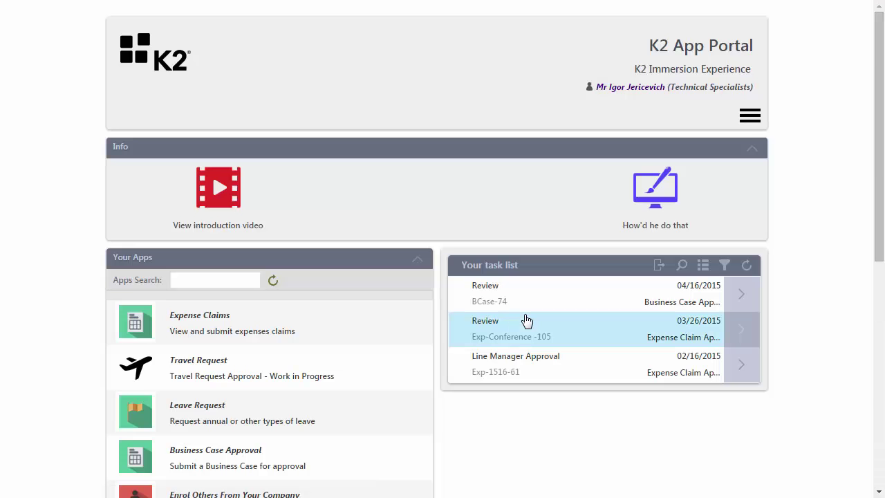
scroll(340, 192, down, 3)
scroll(339, 191, down, 1)
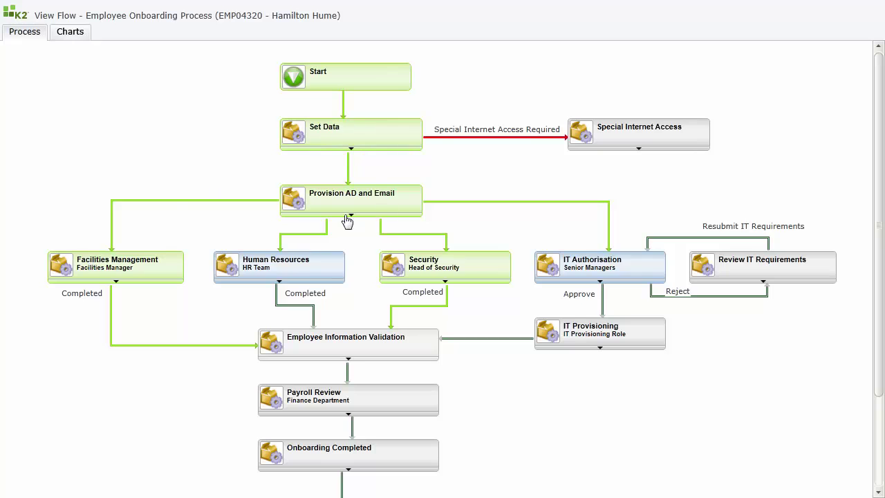
click(460, 269)
click(464, 267)
click(338, 134)
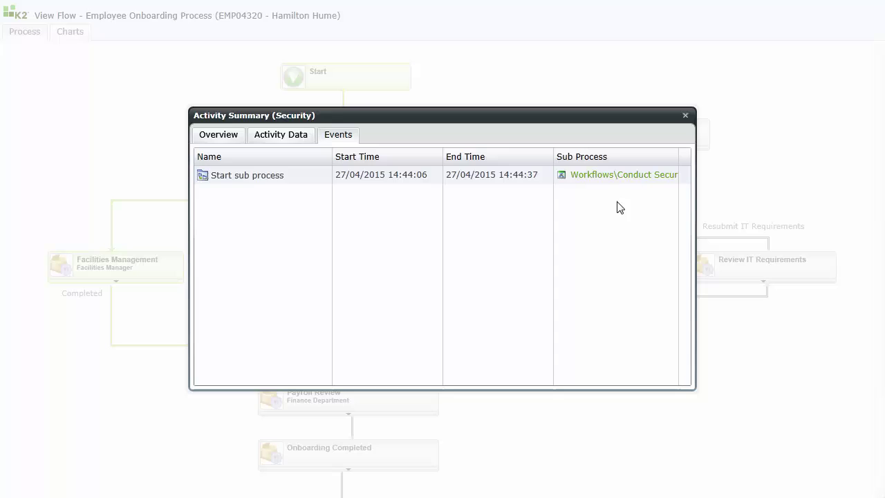
click(642, 176)
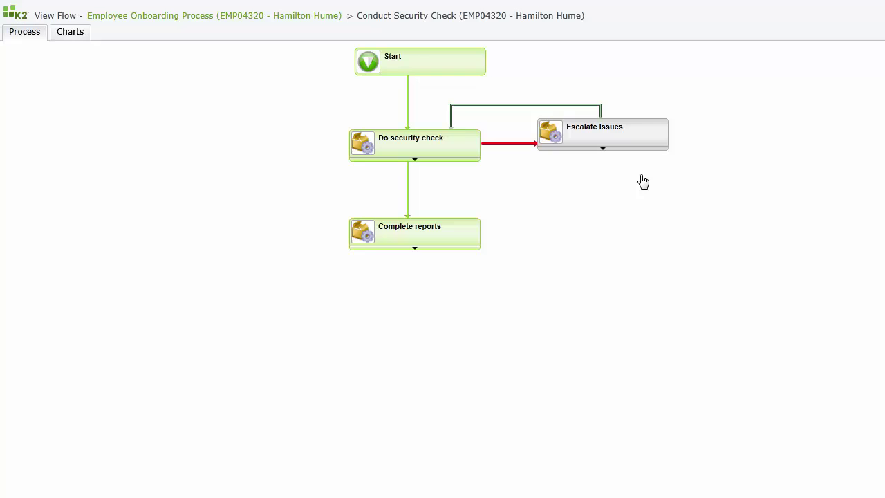
click(265, 16)
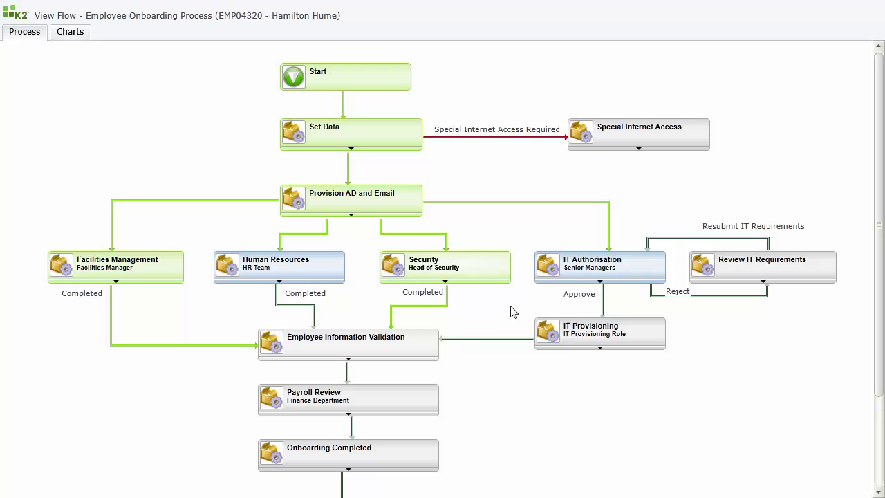
click(320, 262)
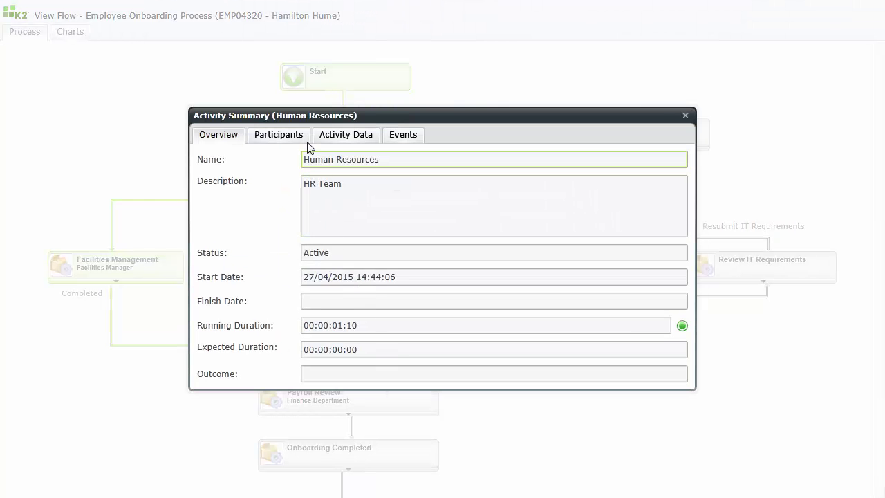
click(285, 137)
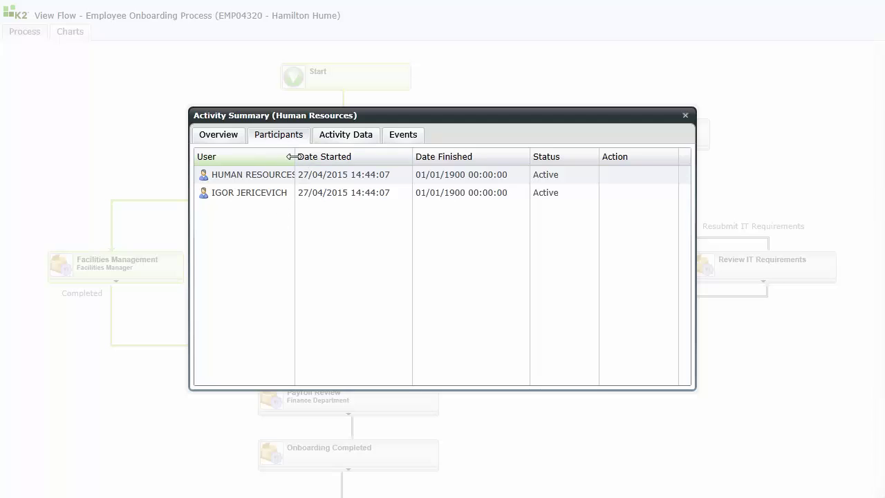
drag(293, 157, 337, 156)
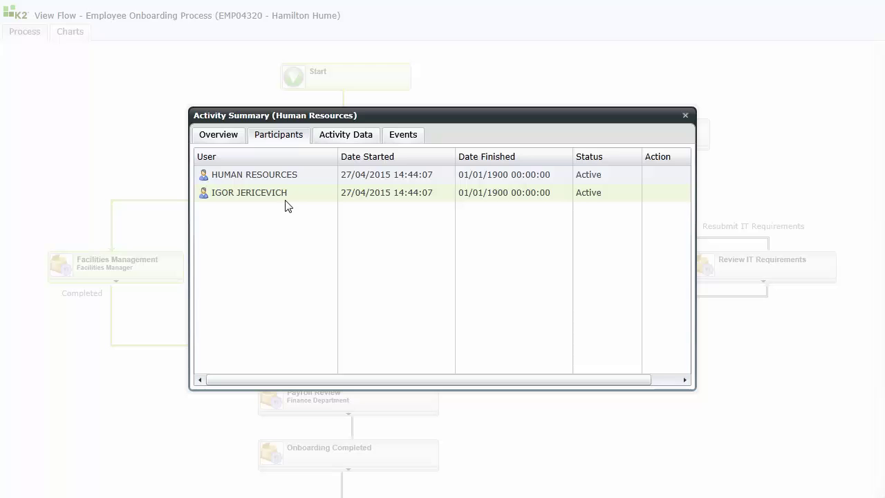
click(685, 116)
mouse_move(636, 273)
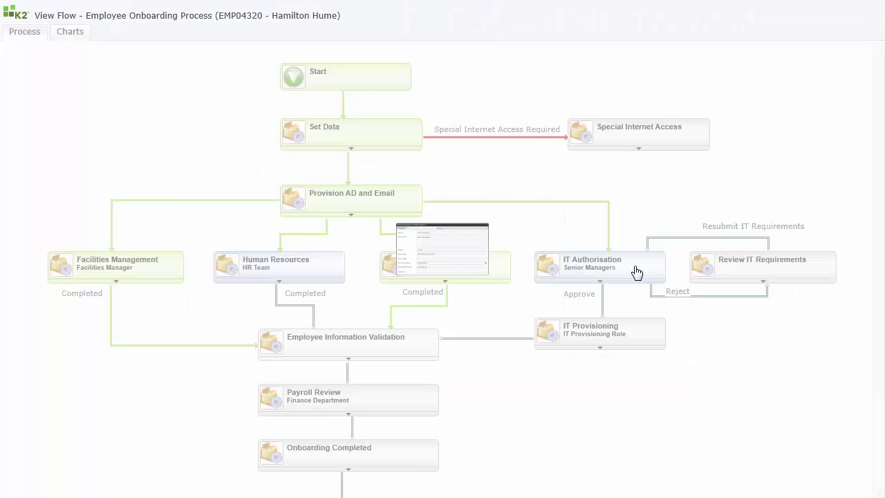
click(296, 141)
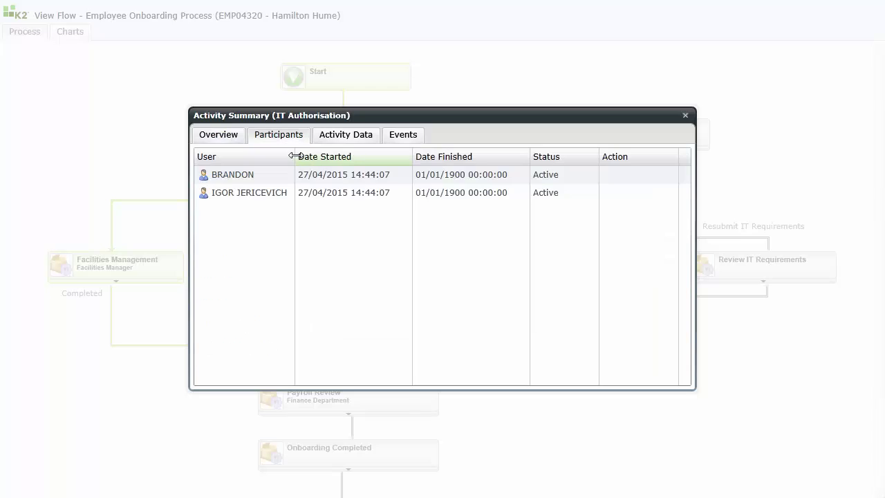
drag(295, 156, 349, 155)
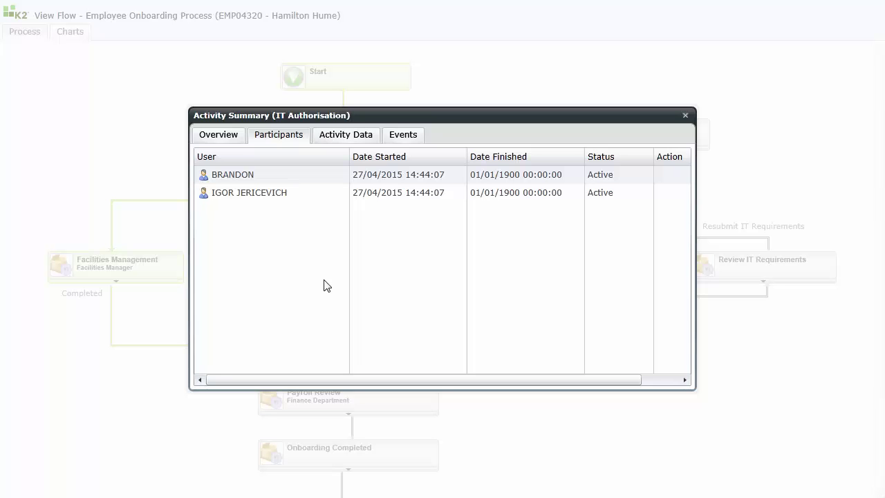
click(685, 115)
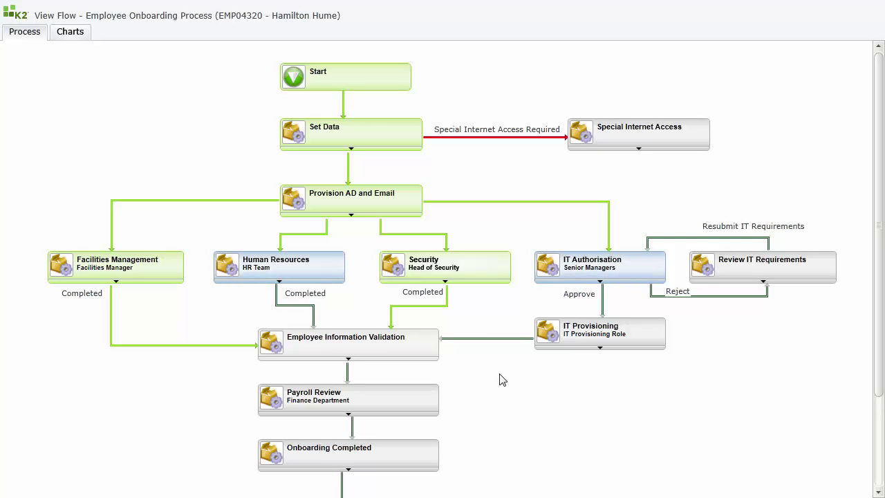
- Switch back to the App Portal tab in full screen and close the open process summary
key(F11)
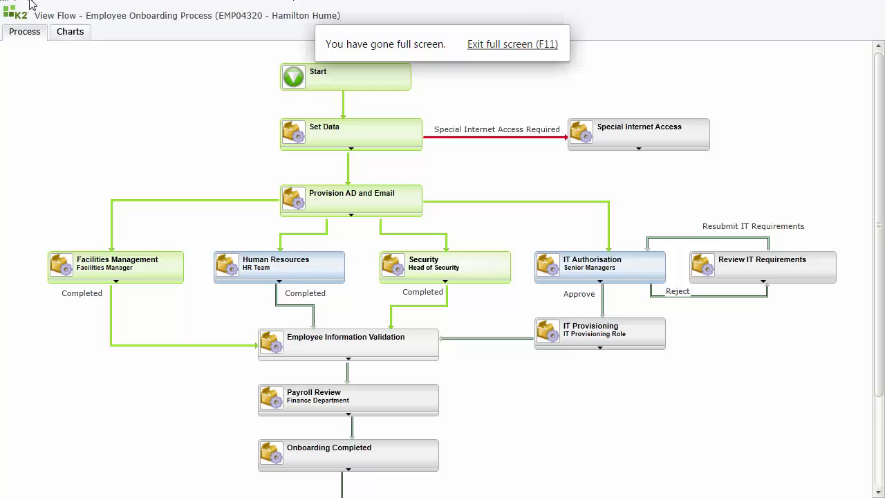
click(501, 46)
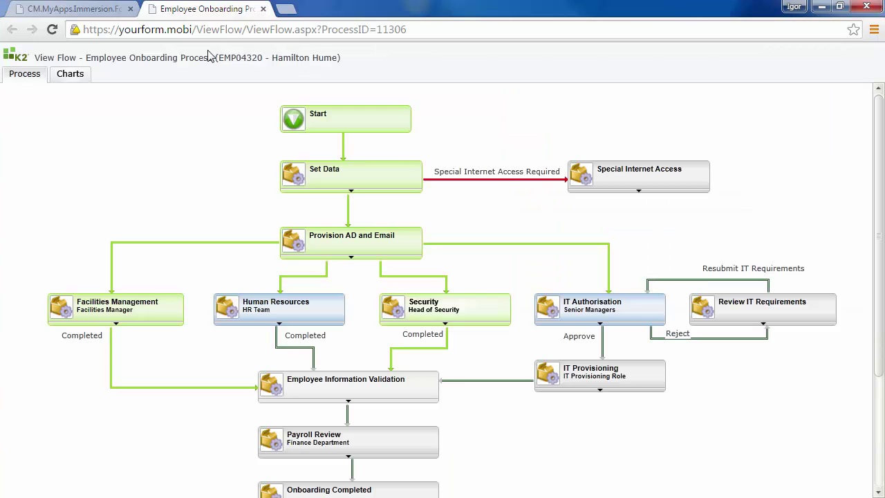
click(90, 9)
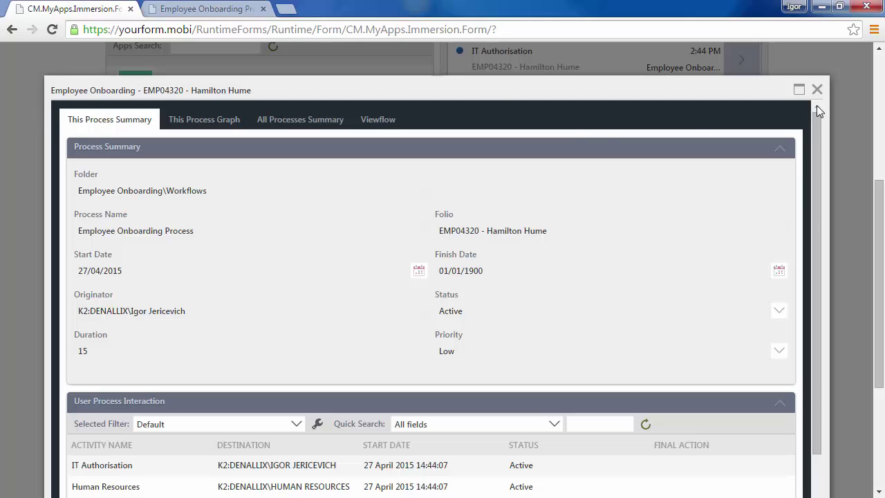
key(F11)
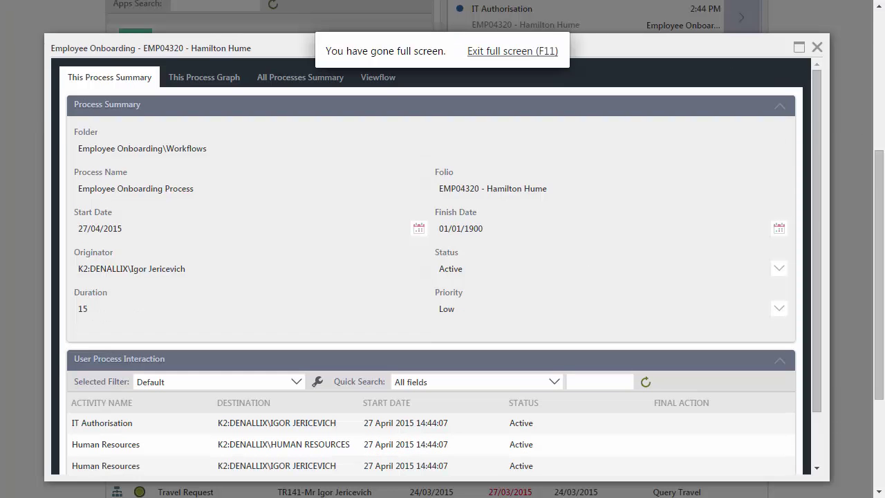
click(819, 48)
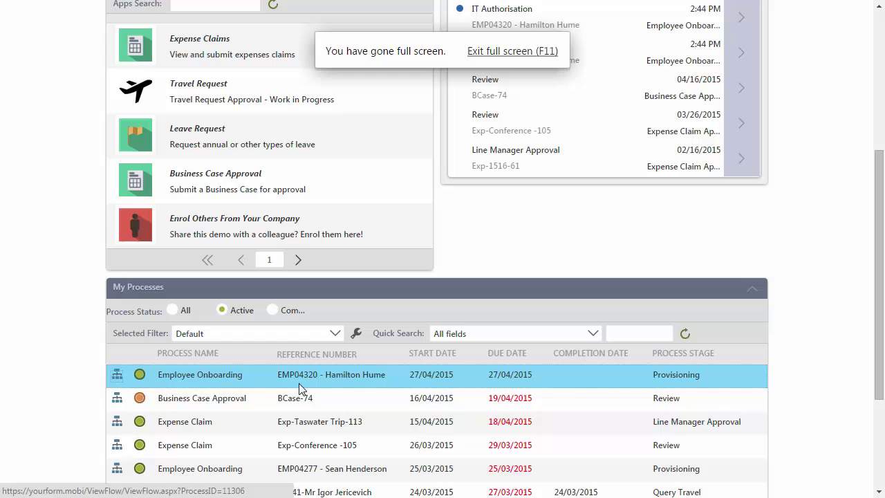
- Reopen the onboarding process summary, sort its activities by name, and close it
click(358, 375)
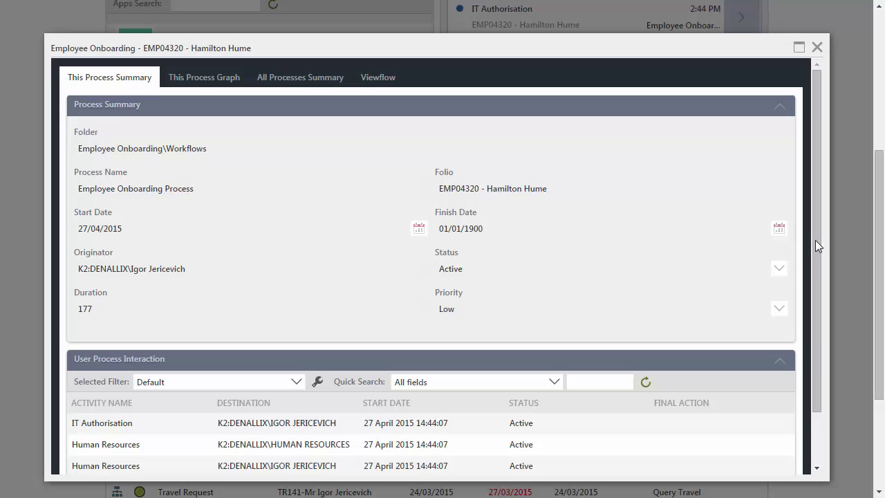
scroll(810, 238, down, 2)
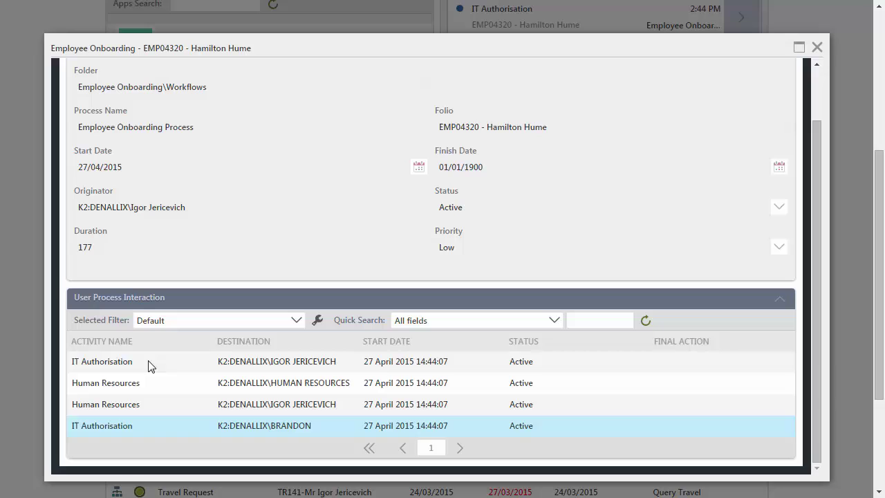
click(119, 342)
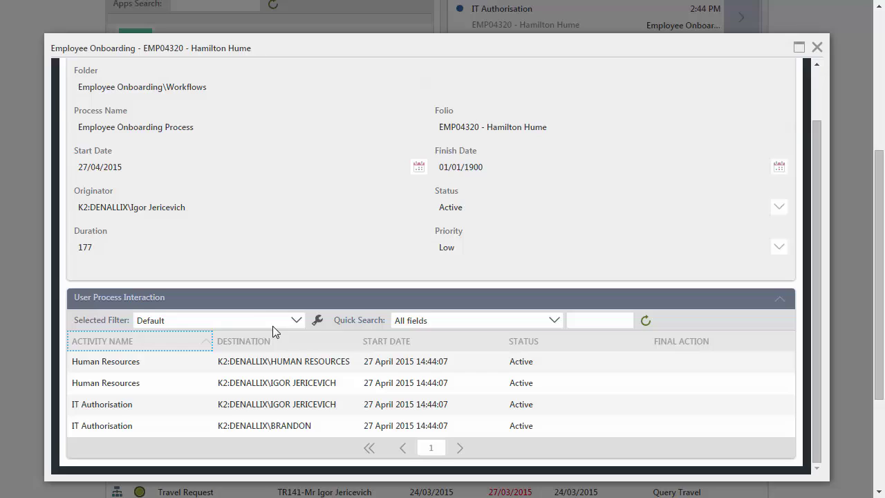
scroll(261, 314, up, 3)
scroll(261, 314, up, 3)
click(817, 328)
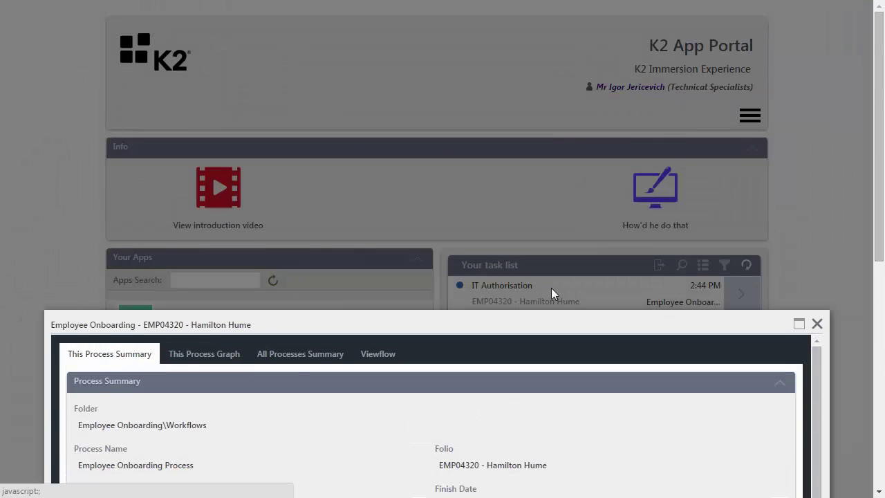
- Scroll to the top of the App Portal and open the Human Resources task
scroll(570, 191, up, 4)
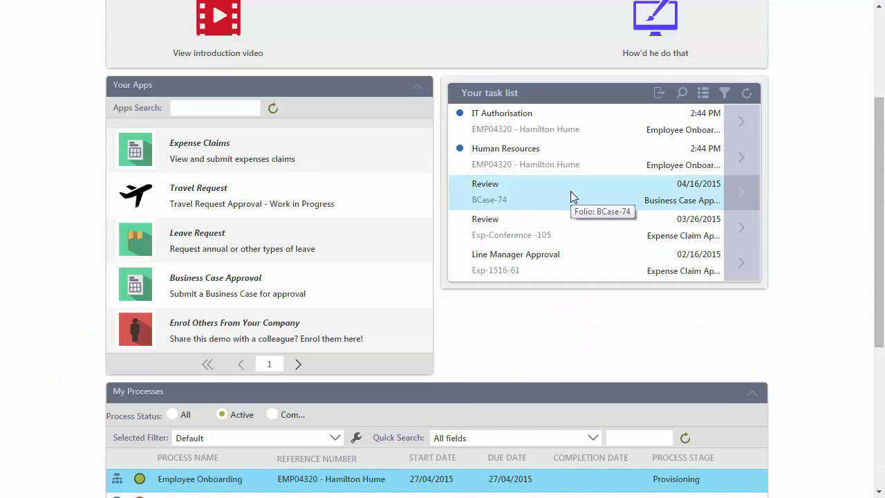
scroll(570, 191, up, 3)
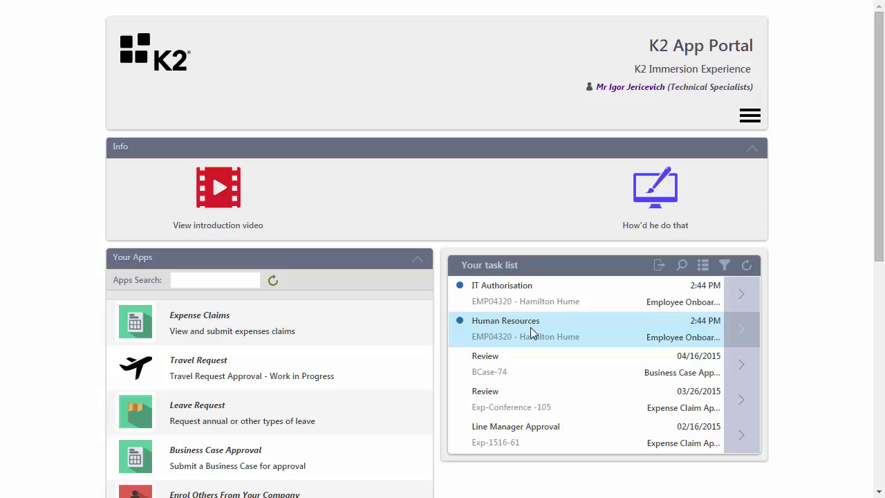
click(560, 324)
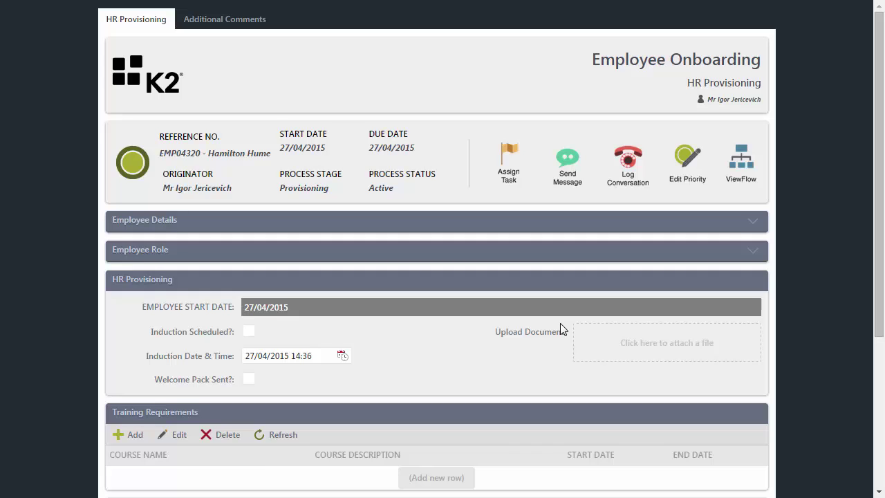
- Expand and review the Employee Details and Employee Role sections, including the $99,000.00 salary
click(752, 221)
scroll(662, 320, down, 1)
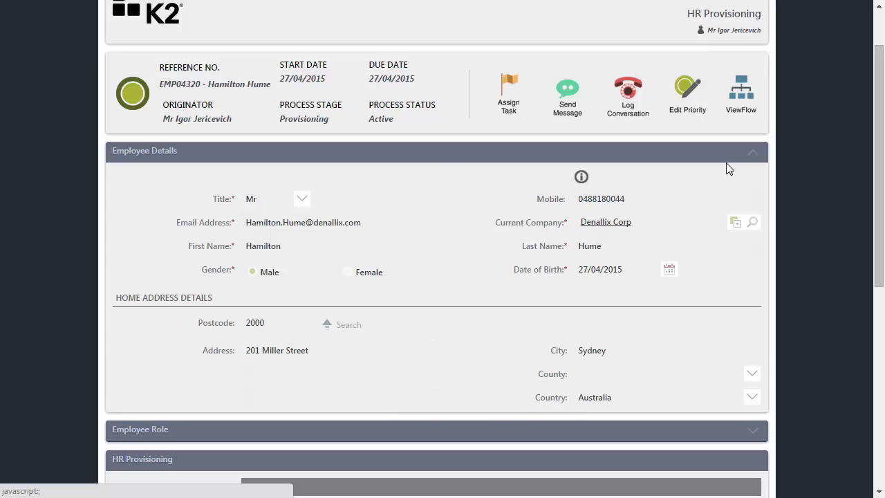
click(753, 153)
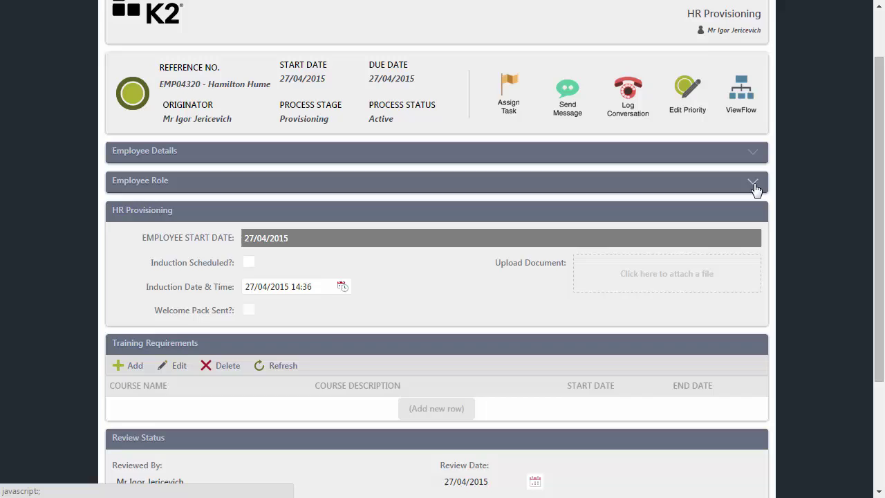
click(753, 183)
drag(644, 353, 530, 354)
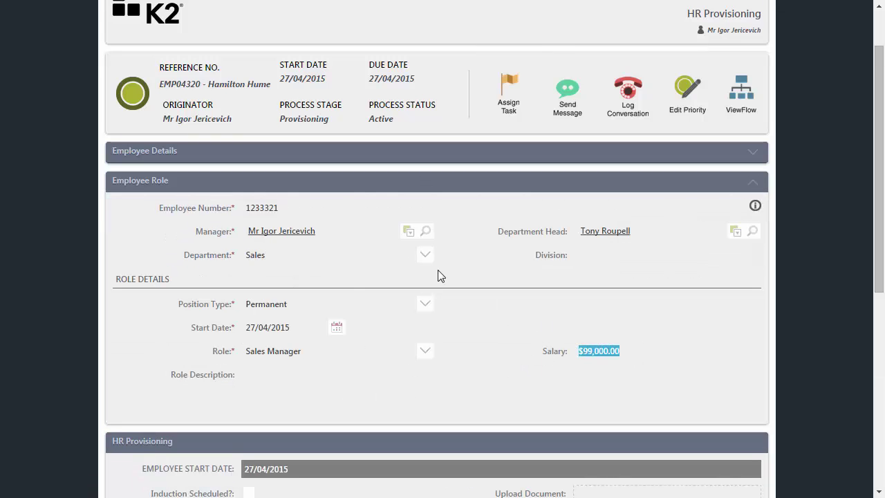
click(512, 343)
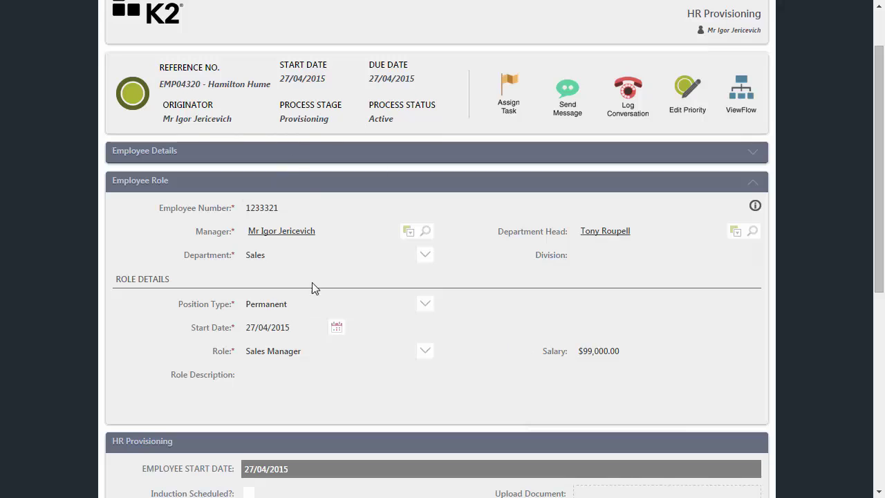
click(753, 182)
- Tick Induction Scheduled and Welcome Pack Sent
click(249, 262)
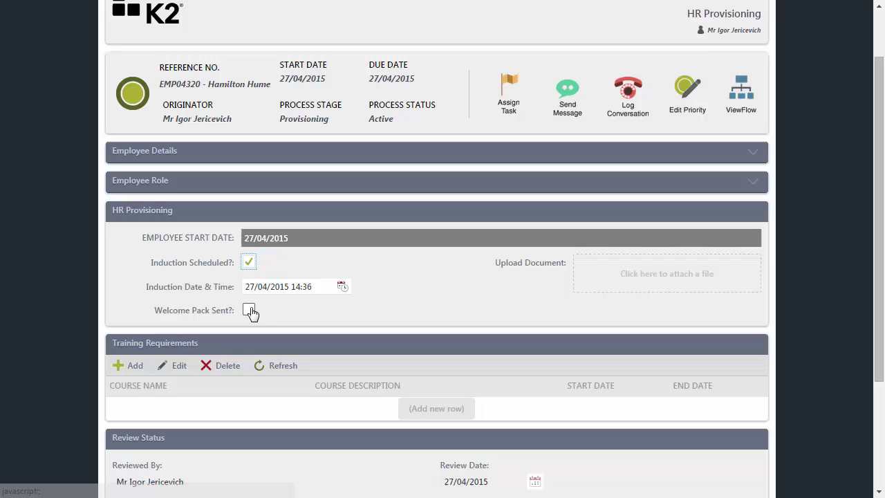
click(249, 310)
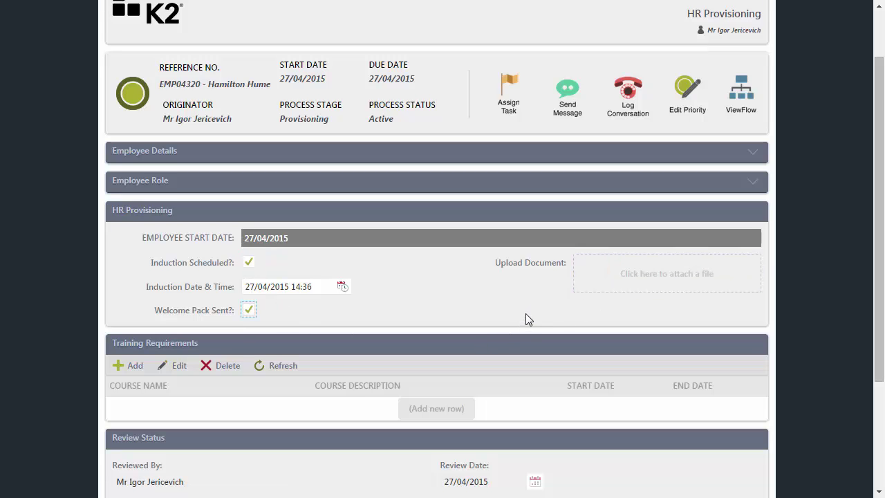
scroll(524, 313, down, 2)
- Add a 'K2 Training' row from 29/04/2015 to 30/04/2015, after a rejected 01/04/2015 start
click(429, 271)
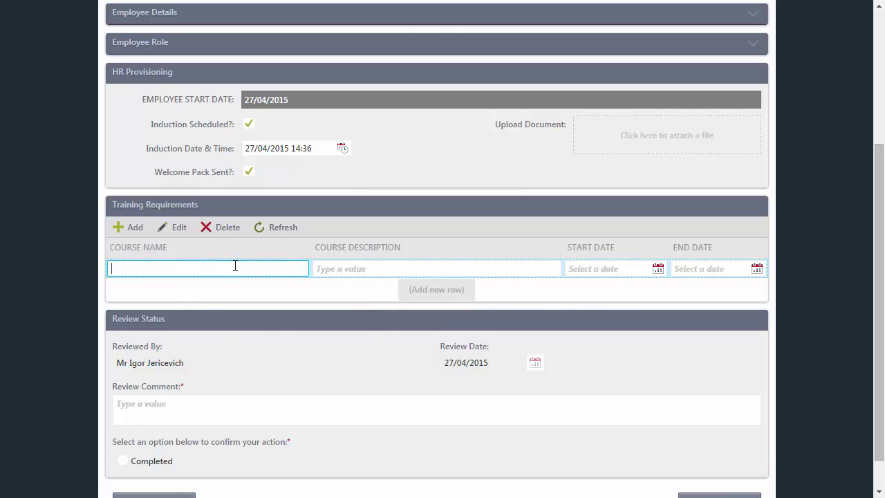
text(K2 Training)
click(657, 269)
click(523, 96)
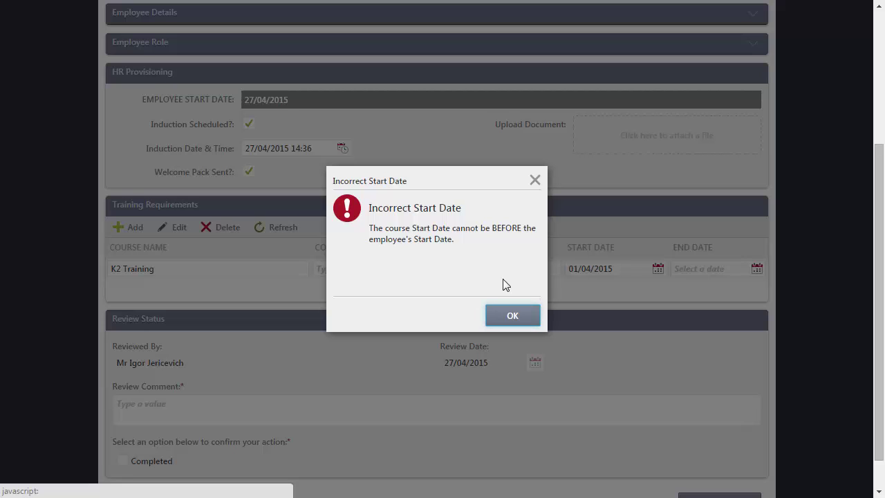
click(510, 320)
click(659, 270)
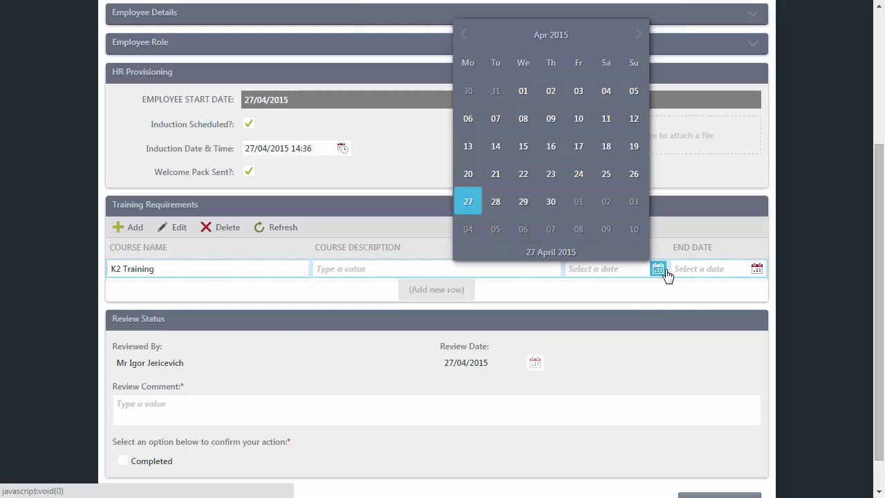
click(523, 200)
click(757, 268)
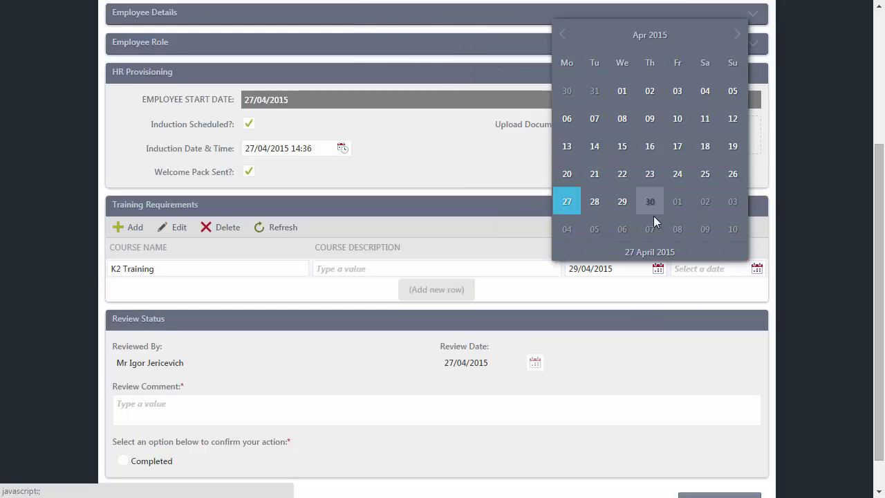
click(654, 214)
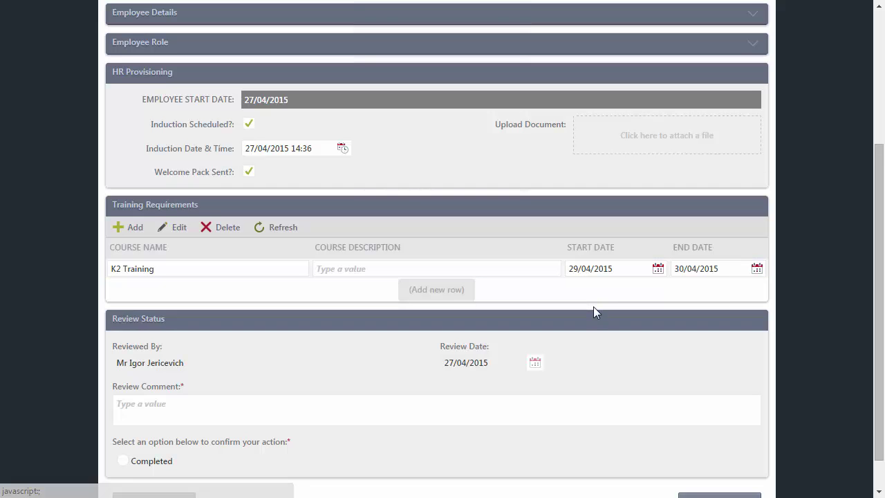
- Set the HR Provisioning review outcome to Completed with the comment 'All done.'
scroll(362, 252, up, 3)
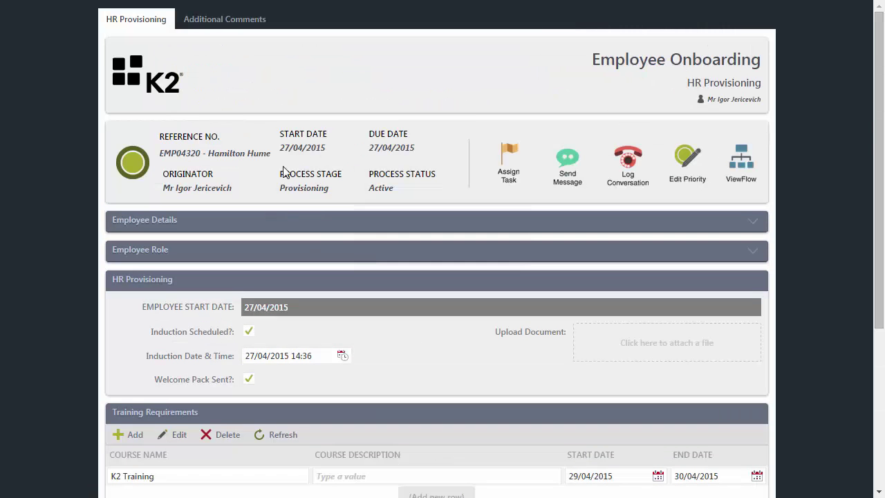
scroll(311, 277, down, 4)
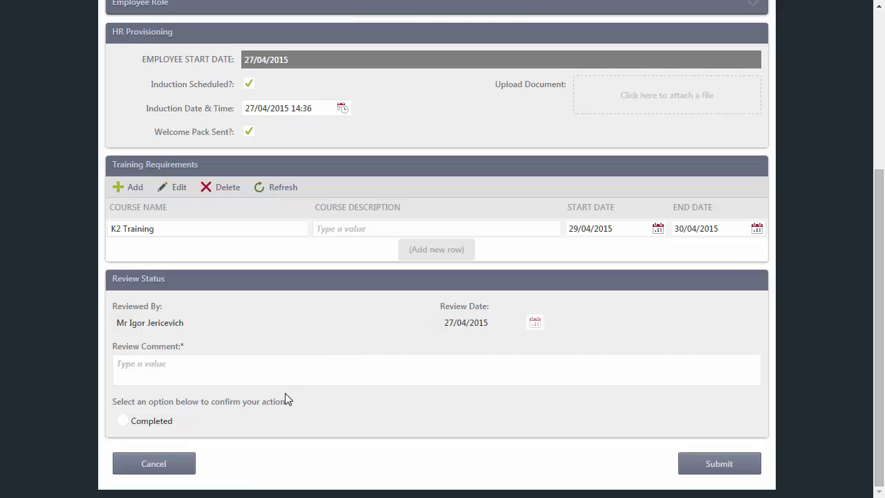
click(123, 420)
click(226, 366)
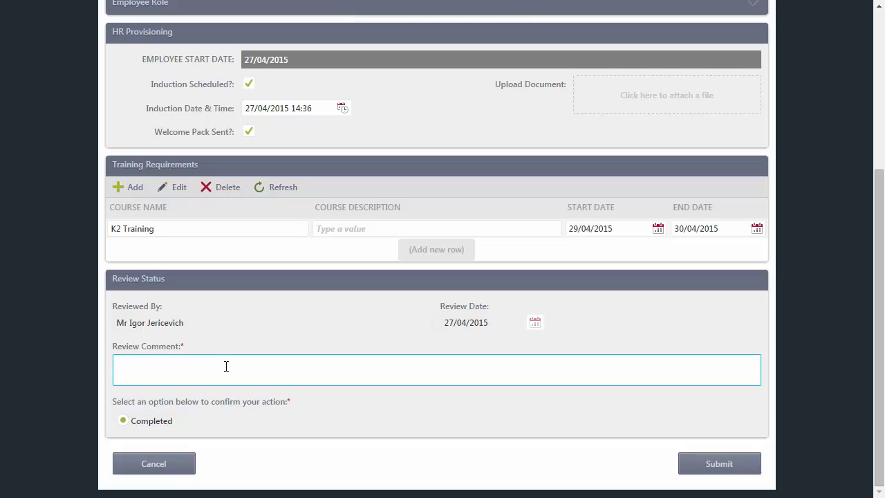
text(All done.)
- Submit the task and switch to the SharePoint Portal window
click(719, 463)
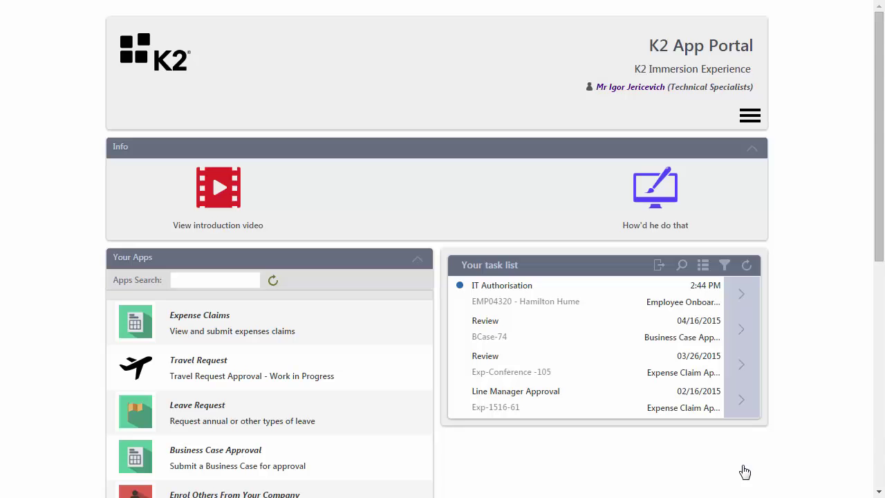
mouse_move(563, 0)
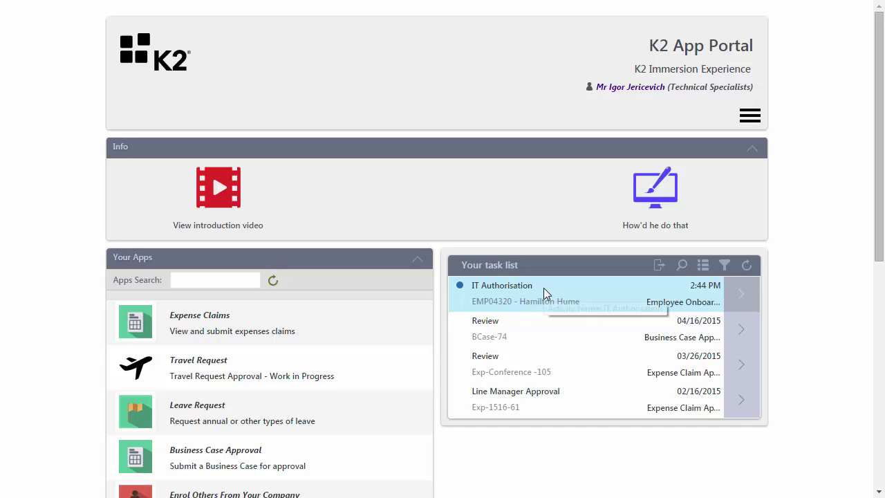
key(alt+Tab)
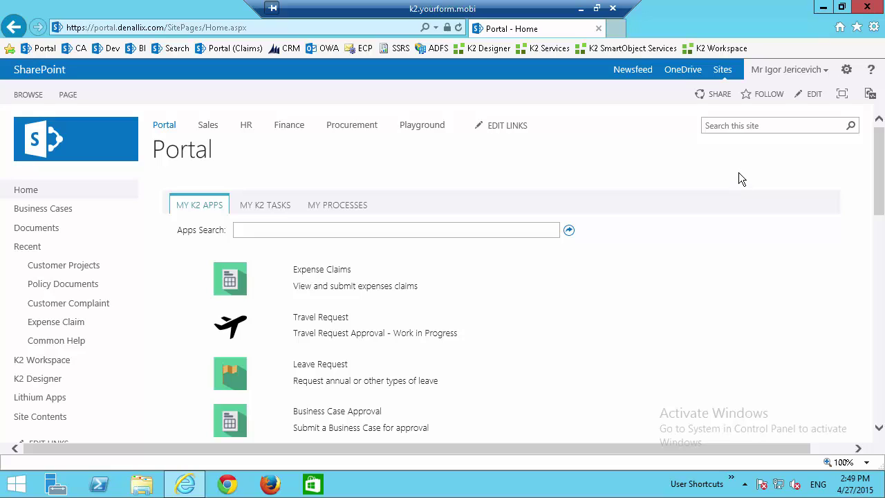
- Reload the Portal page and show My K2 Tasks, refreshing until IT Authorisation appears
click(166, 129)
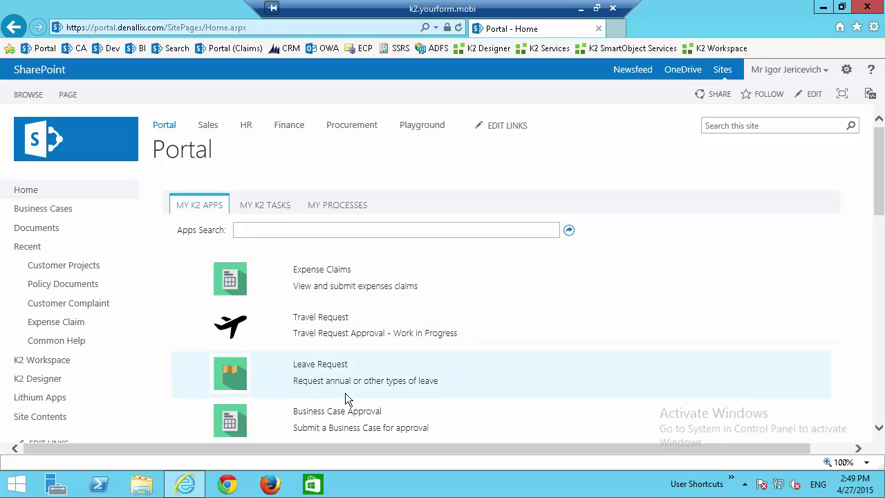
click(260, 207)
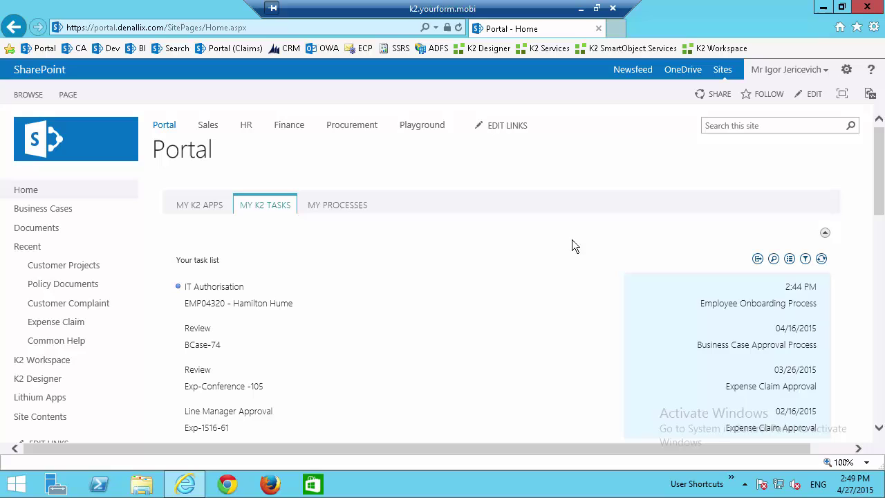
mouse_move(875, 164)
mouse_down()
mouse_move(875, 183)
mouse_move(874, 173)
mouse_up()
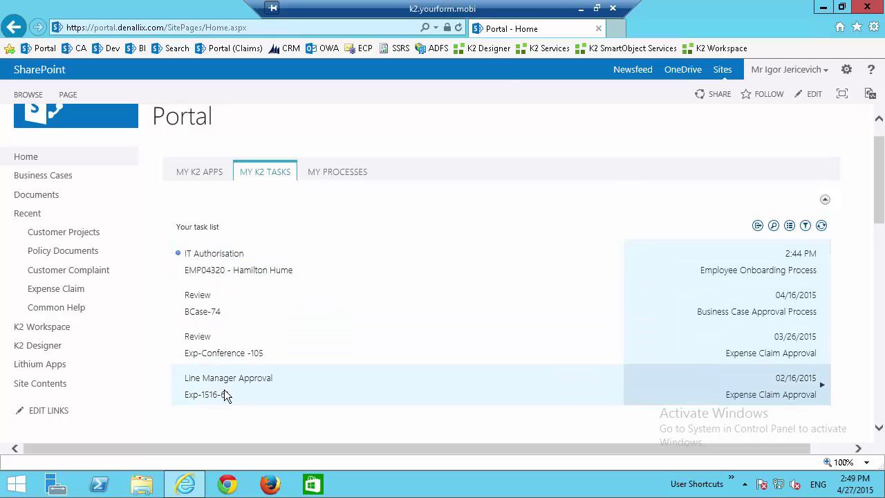
click(581, 8)
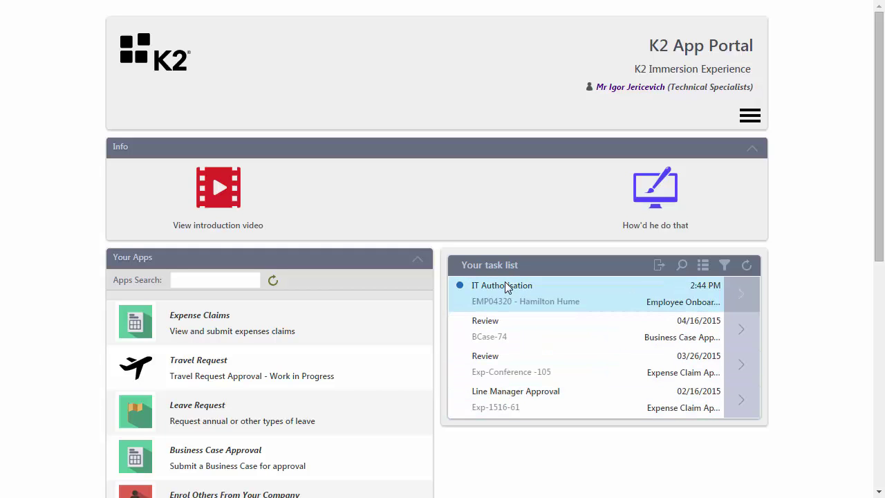
click(746, 264)
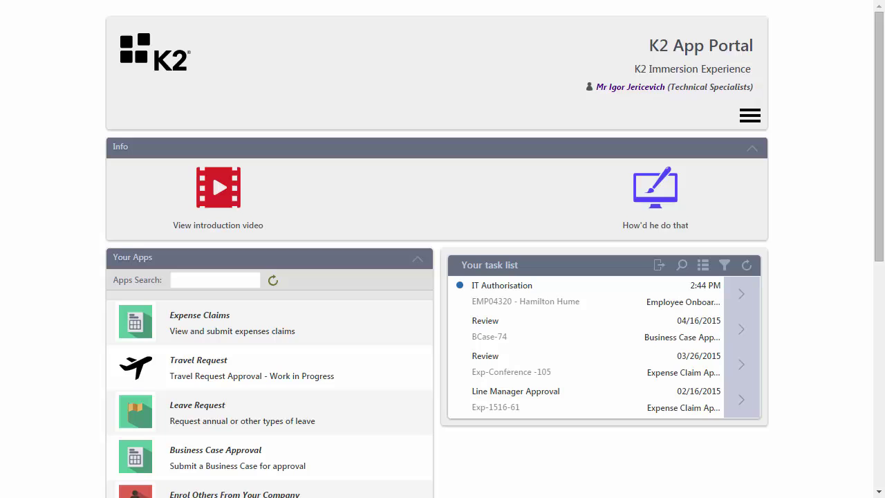
key(alt+Tab)
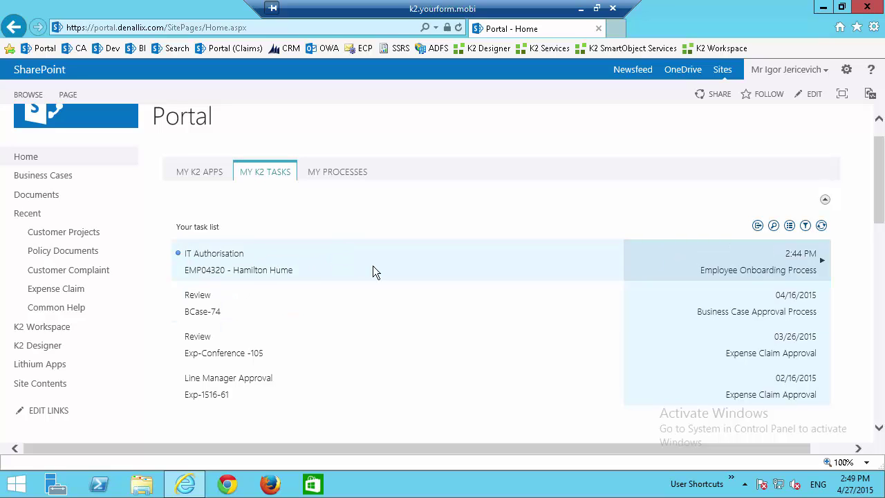
- Open the IT Authorisation task within the SharePoint Portal page
click(385, 272)
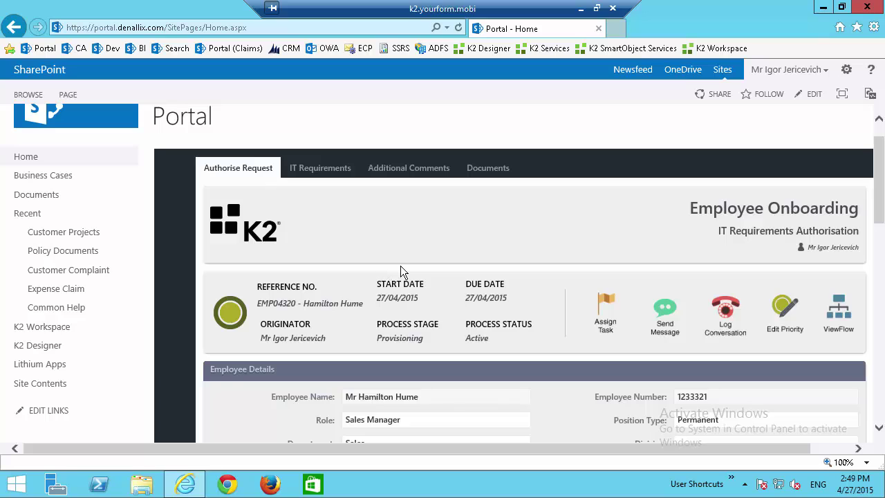
drag(878, 166, 873, 202)
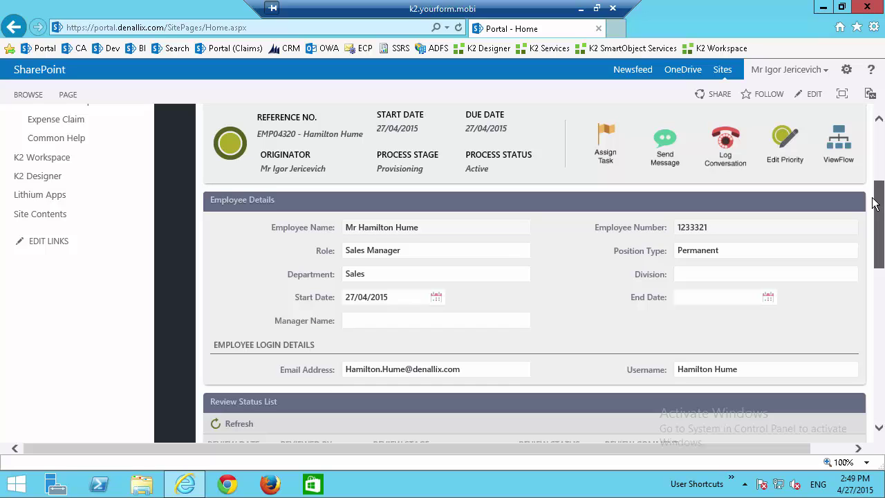
drag(874, 203, 833, 152)
- Check IT Requirements, then return to Authorise Request and scroll to the Review Status List
click(312, 161)
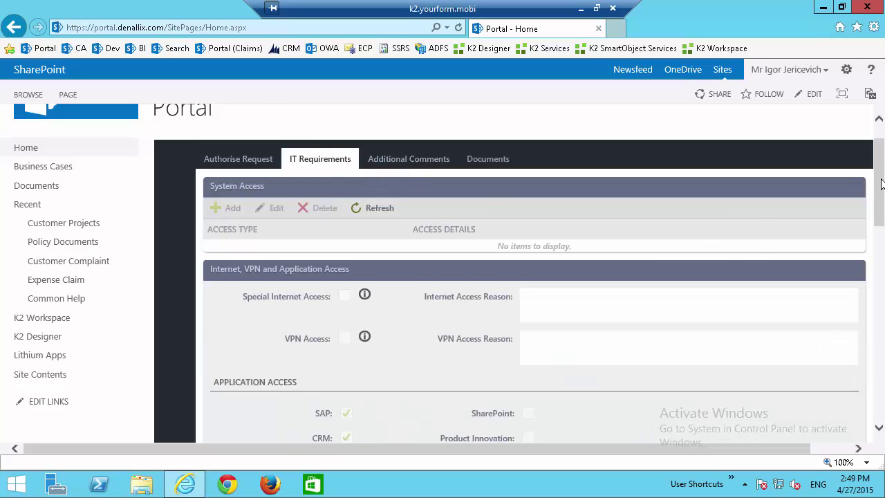
drag(877, 186, 878, 226)
scroll(502, 173, up, 5)
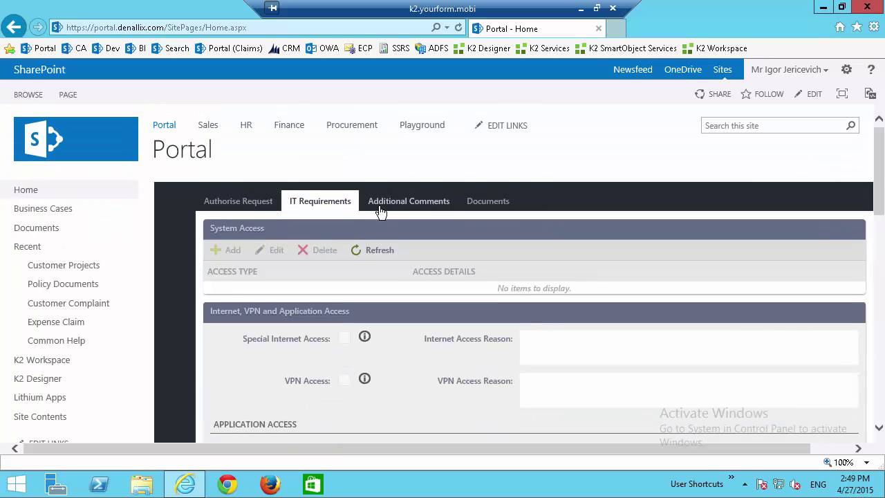
click(271, 202)
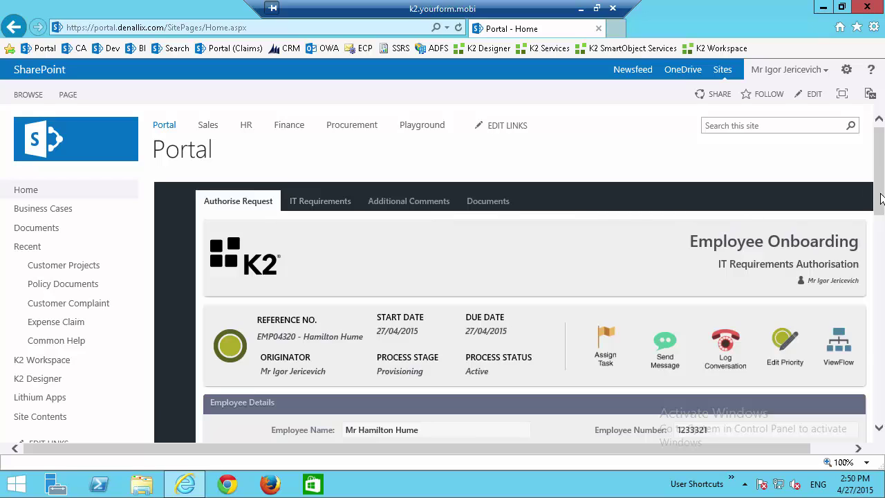
drag(878, 194, 878, 277)
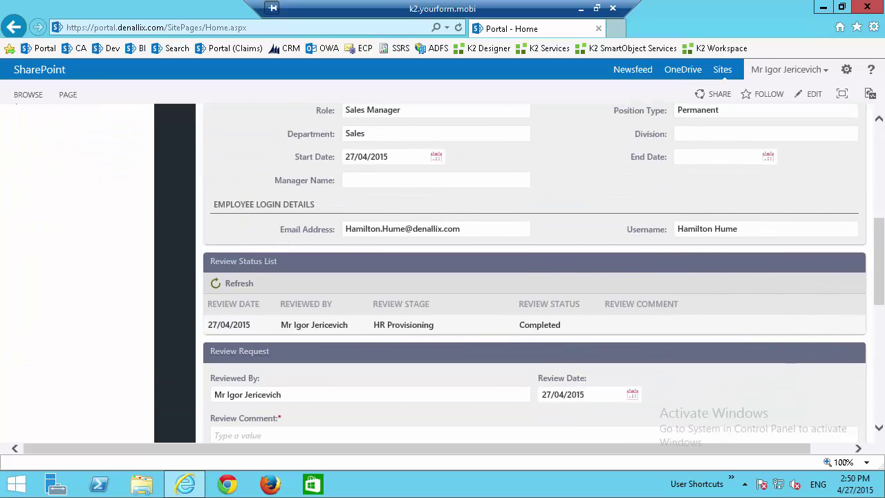
- Open the IT Authorisation task in the App Portal and scroll through the request
click(580, 8)
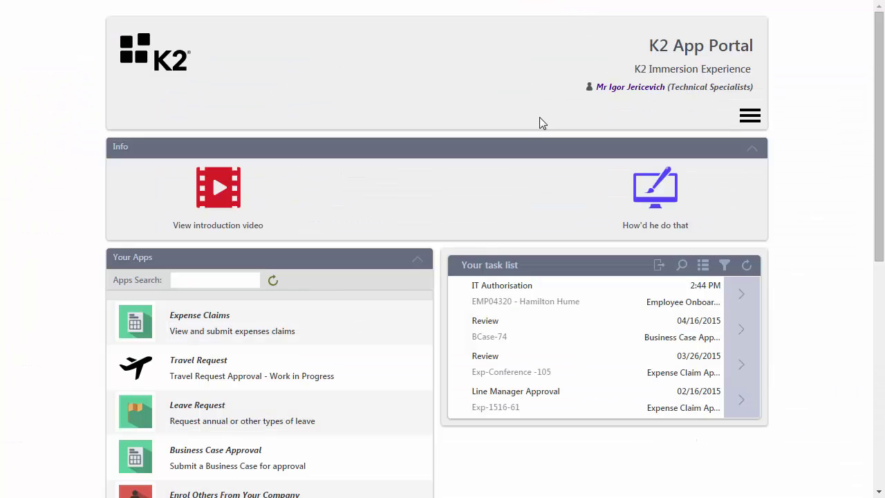
click(566, 293)
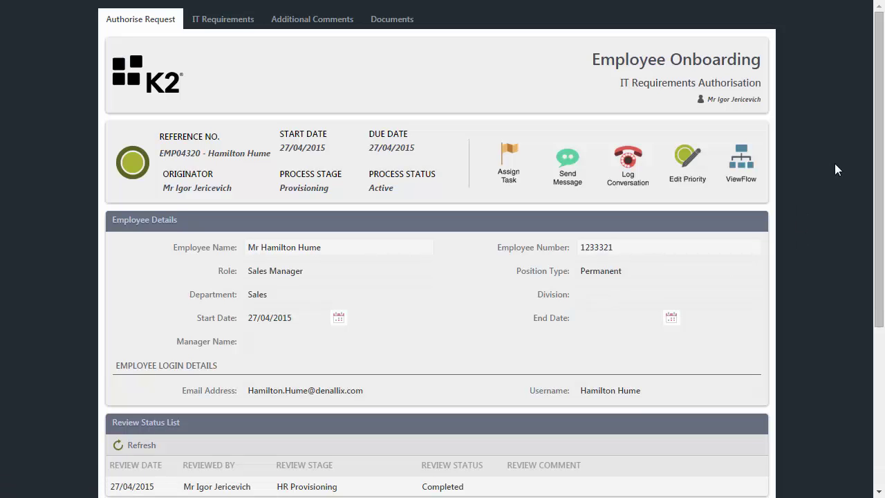
scroll(835, 164, down, 2)
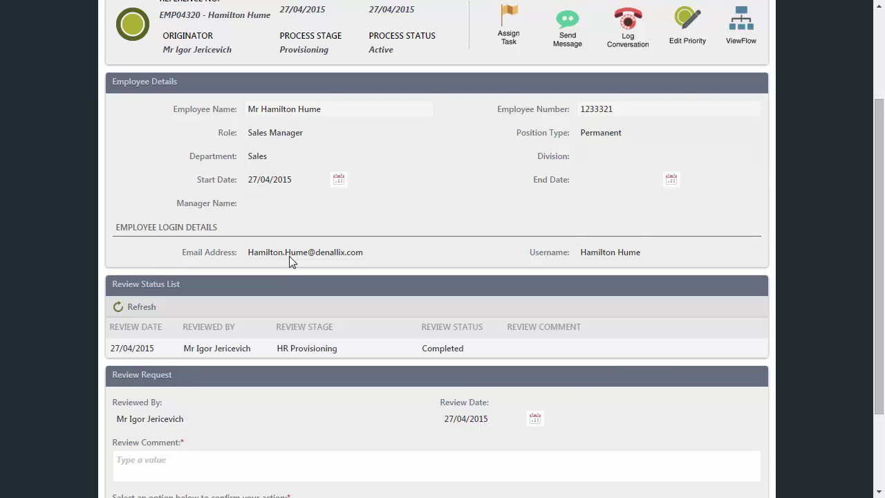
scroll(289, 255, up, 2)
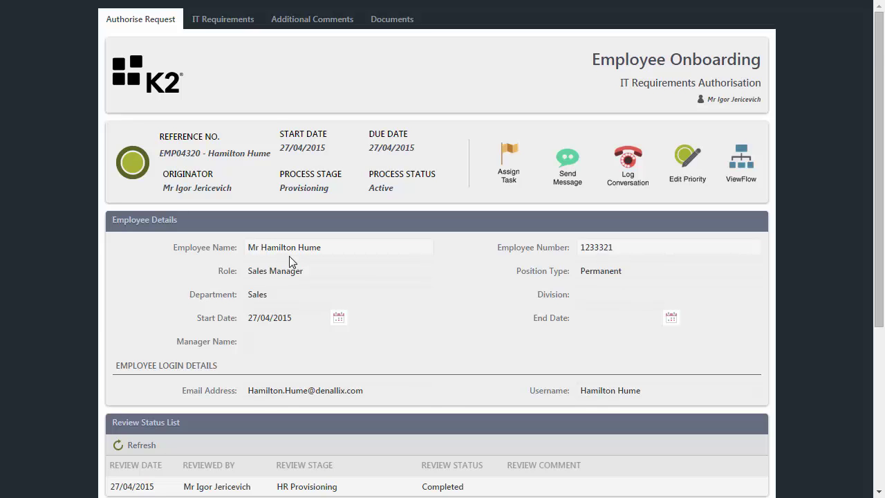
scroll(358, 316, down, 1)
scroll(373, 315, down, 1)
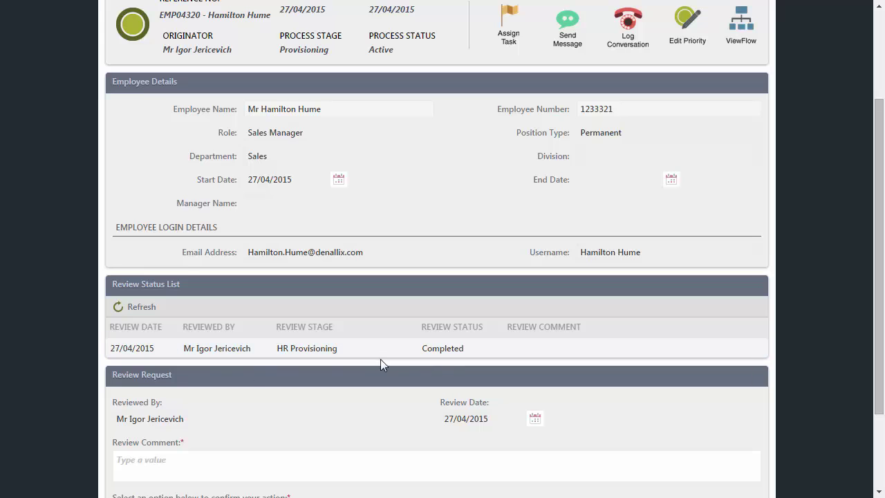
scroll(274, 436, down, 1)
scroll(273, 434, up, 3)
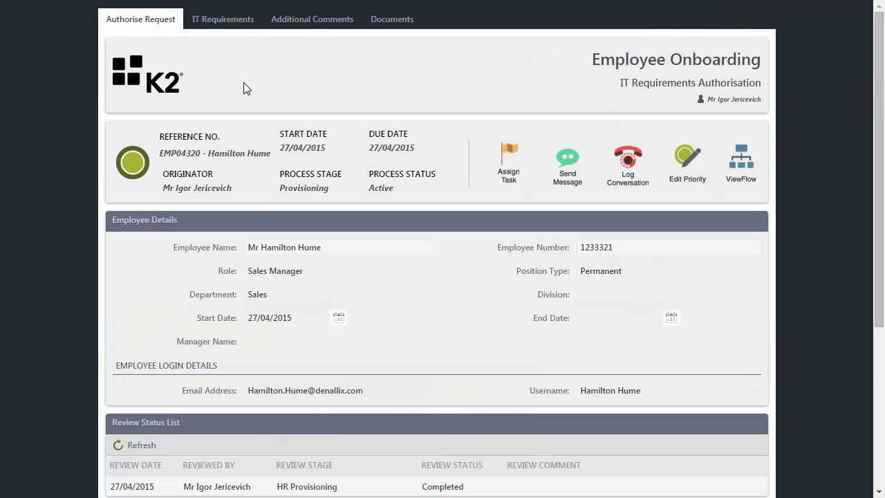
- Review the IT Requirements and Additional Comments sections, then go back to Authorise Request
click(224, 23)
scroll(276, 363, down, 3)
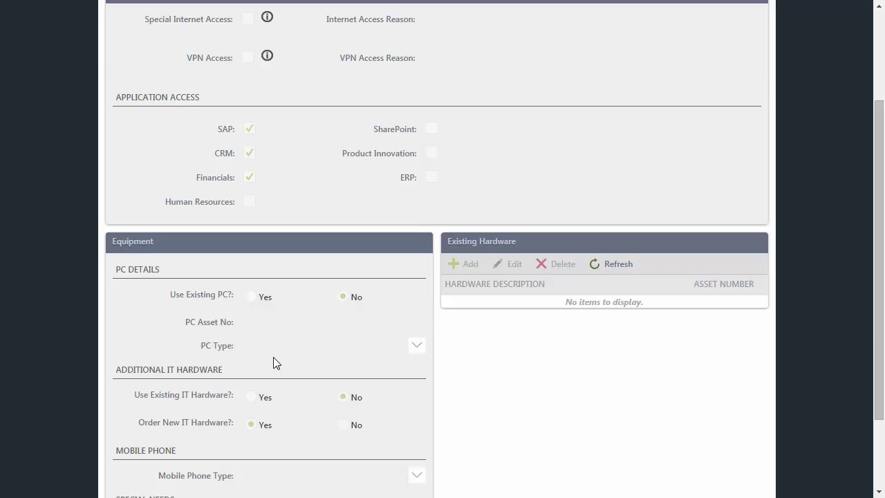
scroll(274, 362, up, 3)
click(291, 25)
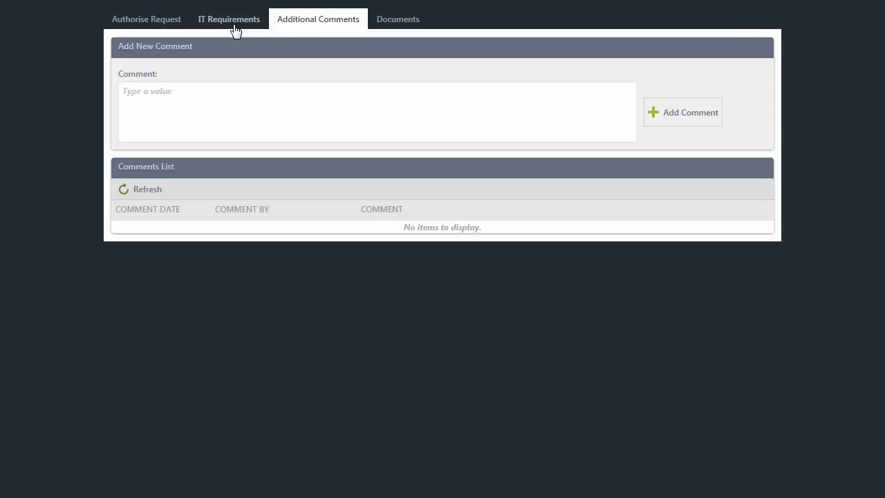
click(230, 23)
click(148, 24)
- Approve the request with the comment 'All fine.' and submit it
scroll(373, 304, down, 3)
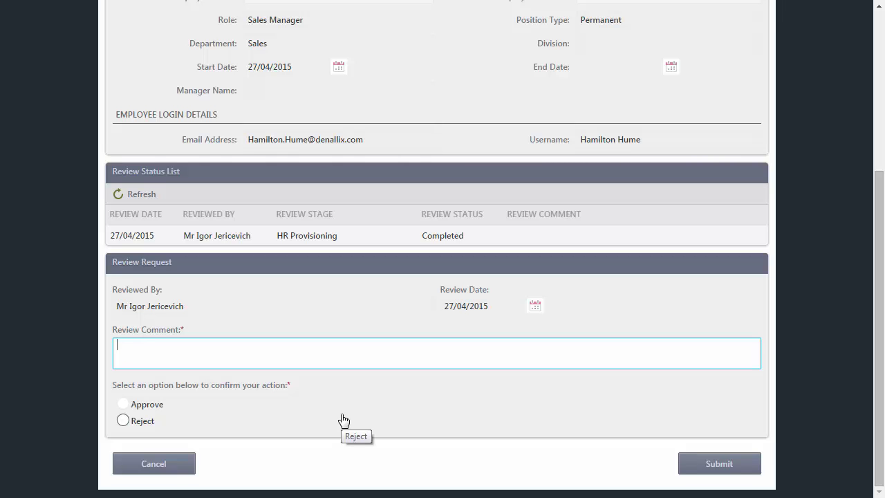
text(All fine.)
click(123, 405)
click(726, 465)
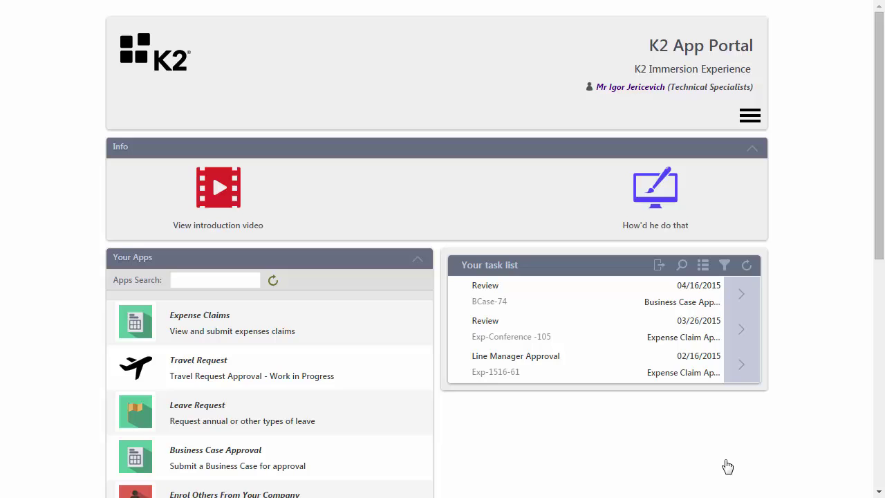
- Open View Flow for the Employee Onboarding process and scroll to Onboarding Completed
click(508, 290)
scroll(527, 442, down, 3)
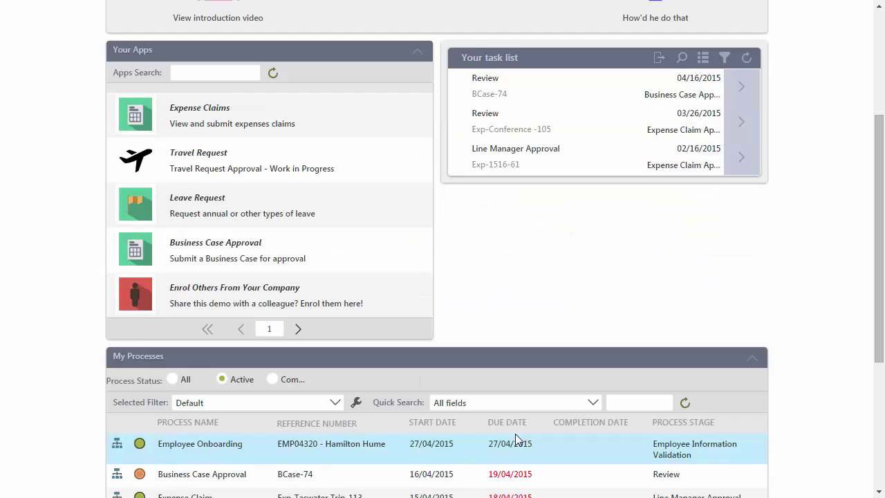
click(117, 443)
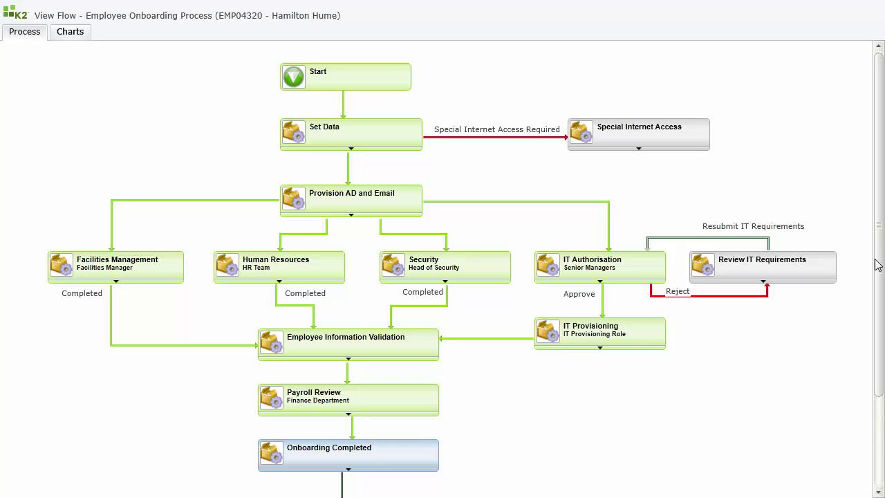
drag(876, 259, 872, 386)
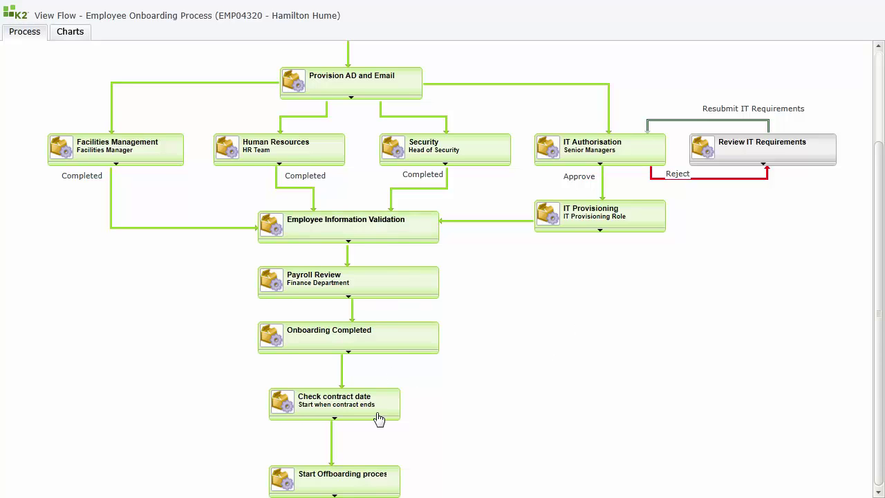
click(83, 36)
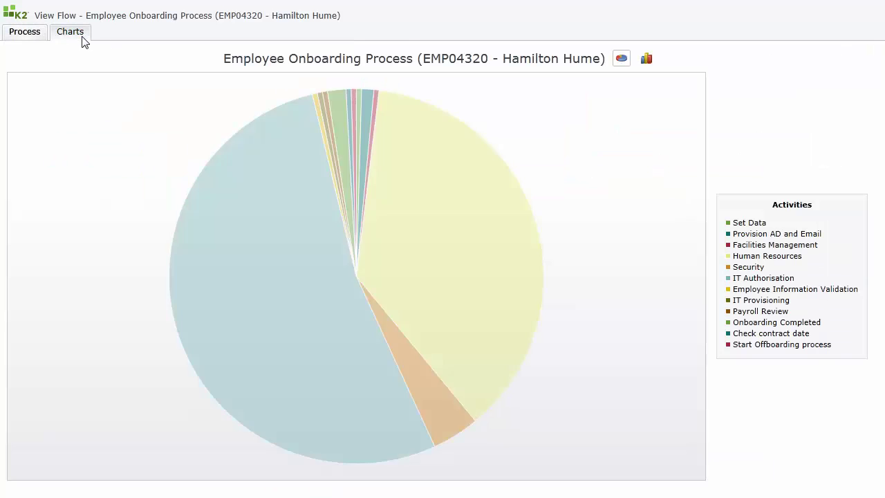
click(646, 59)
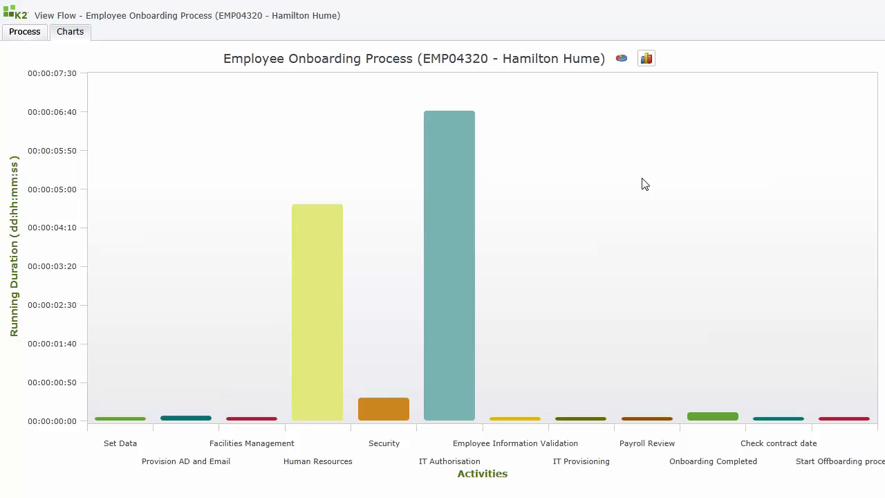
click(37, 33)
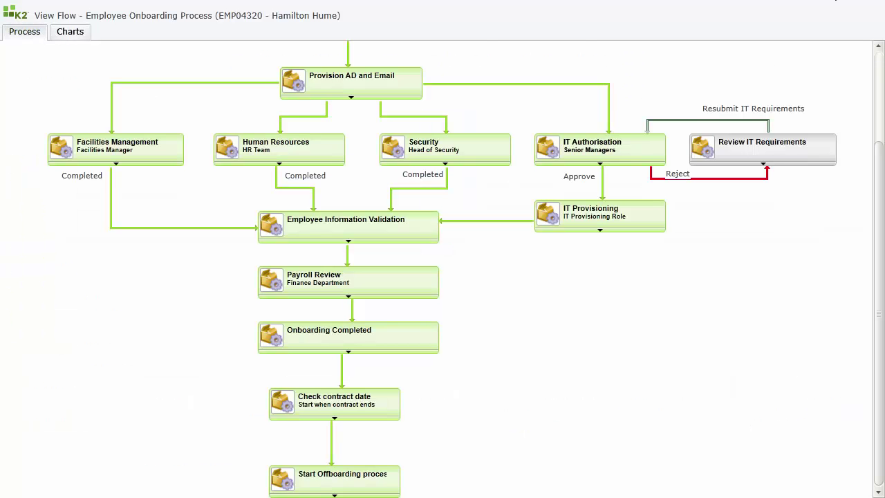
- Exit full screen, return to the App Portal tab and close the process summary
click(586, 53)
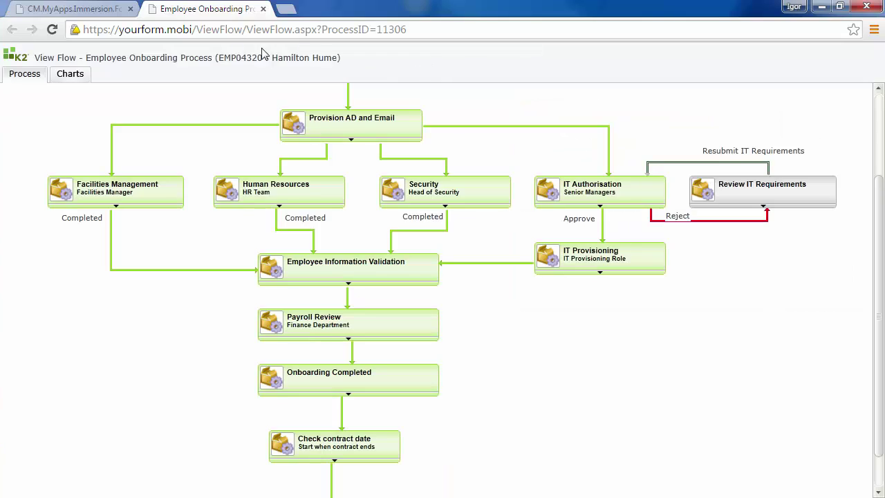
click(84, 9)
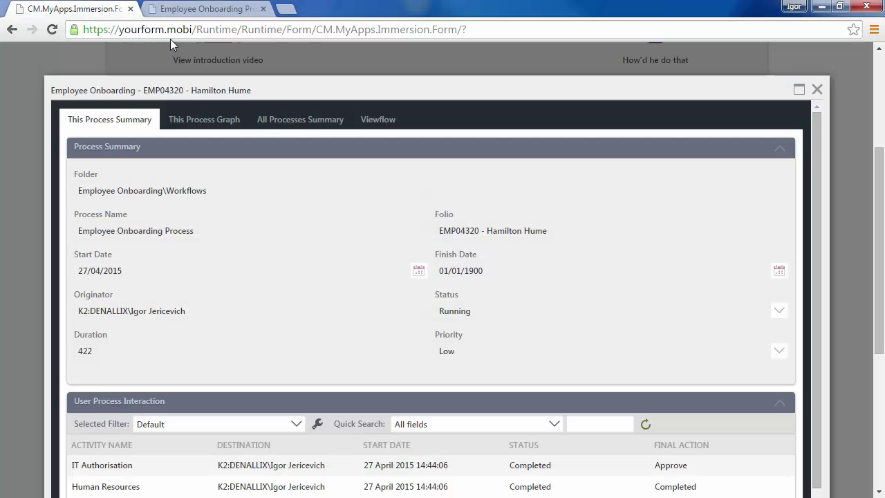
click(818, 90)
scroll(620, 269, up, 3)
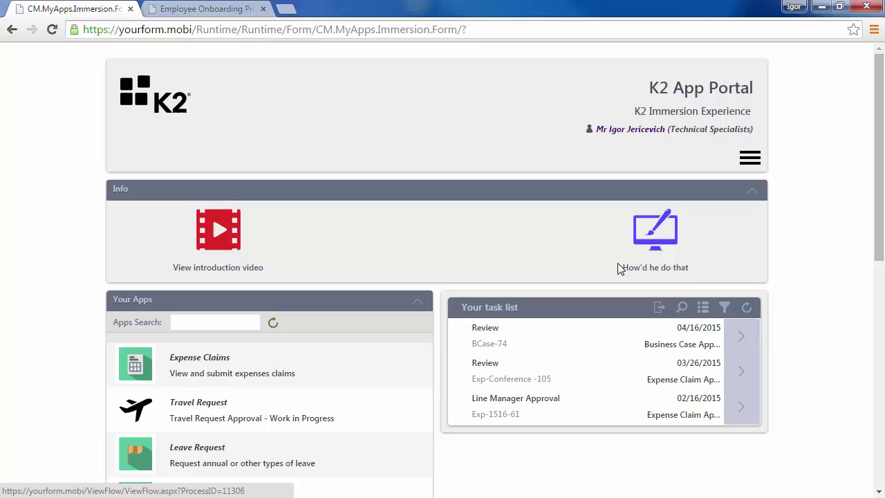
scroll(546, 414, down, 1)
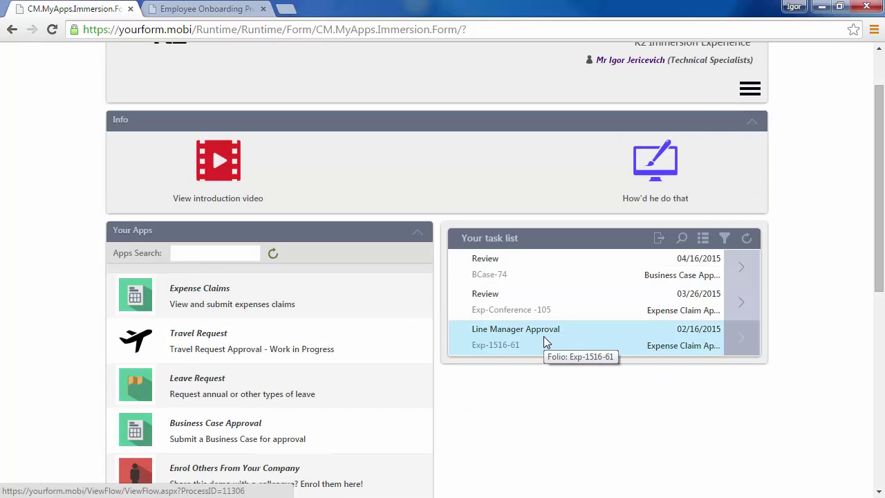
- Open the Line Manager Approval expense claim 1516 and scroll through its details and trend graph
click(567, 340)
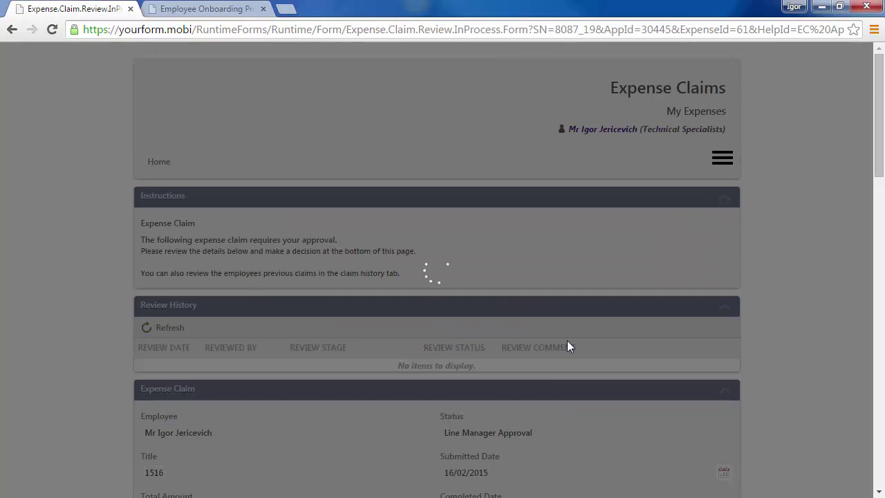
scroll(325, 366, down, 4)
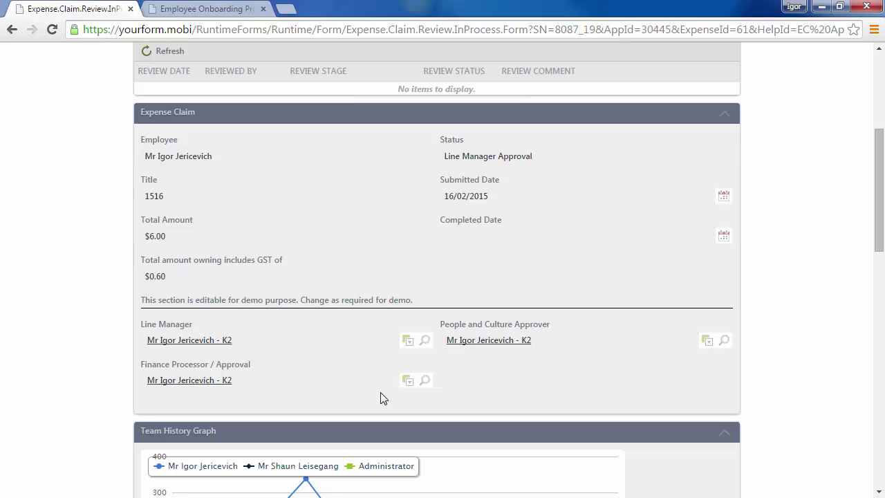
scroll(384, 398, down, 4)
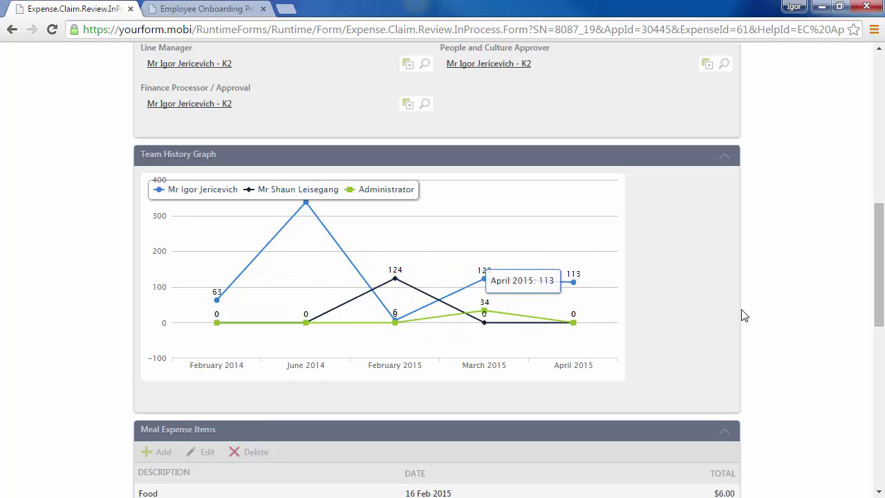
scroll(743, 314, down, 4)
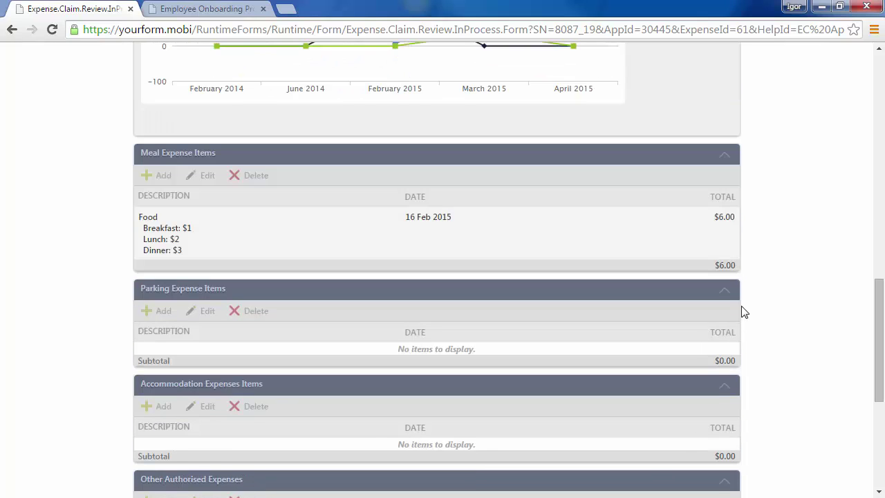
scroll(744, 313, up, 12)
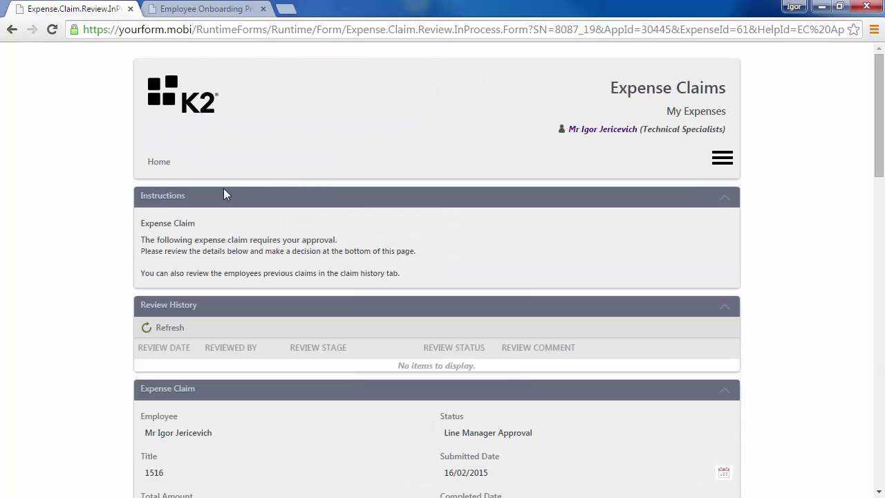
- Use the Home link on the Expense Claims form to go back to the K2 App Portal
click(154, 163)
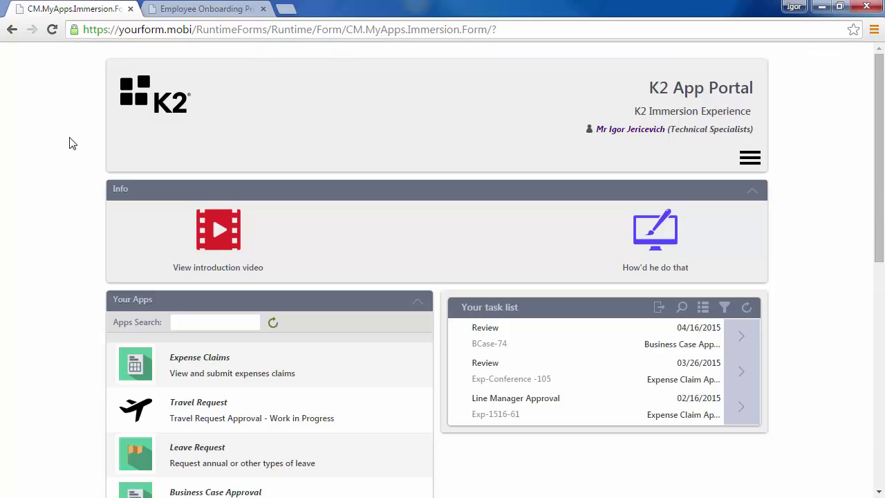